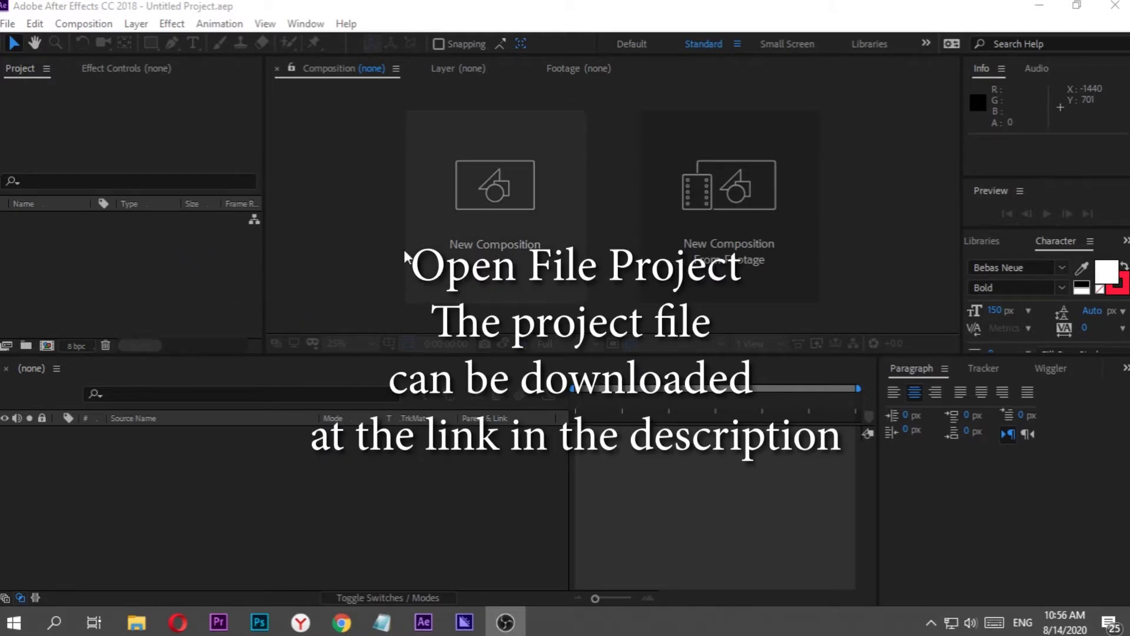
- Open the project file Logo Reveal V2.aep
click(9, 23)
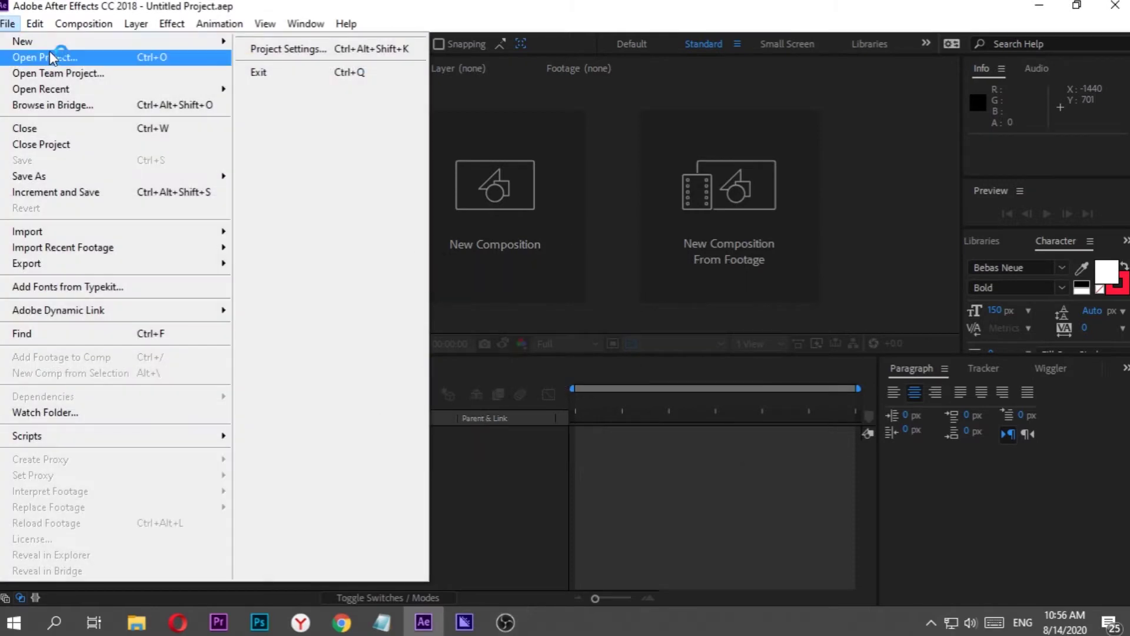
click(68, 57)
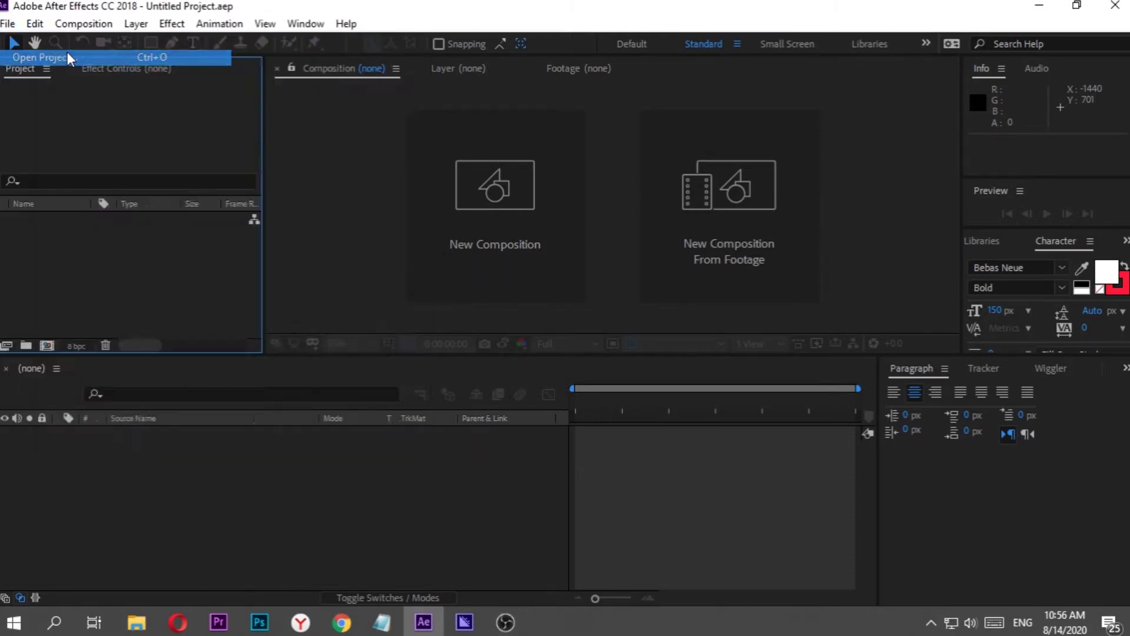
double_click(239, 205)
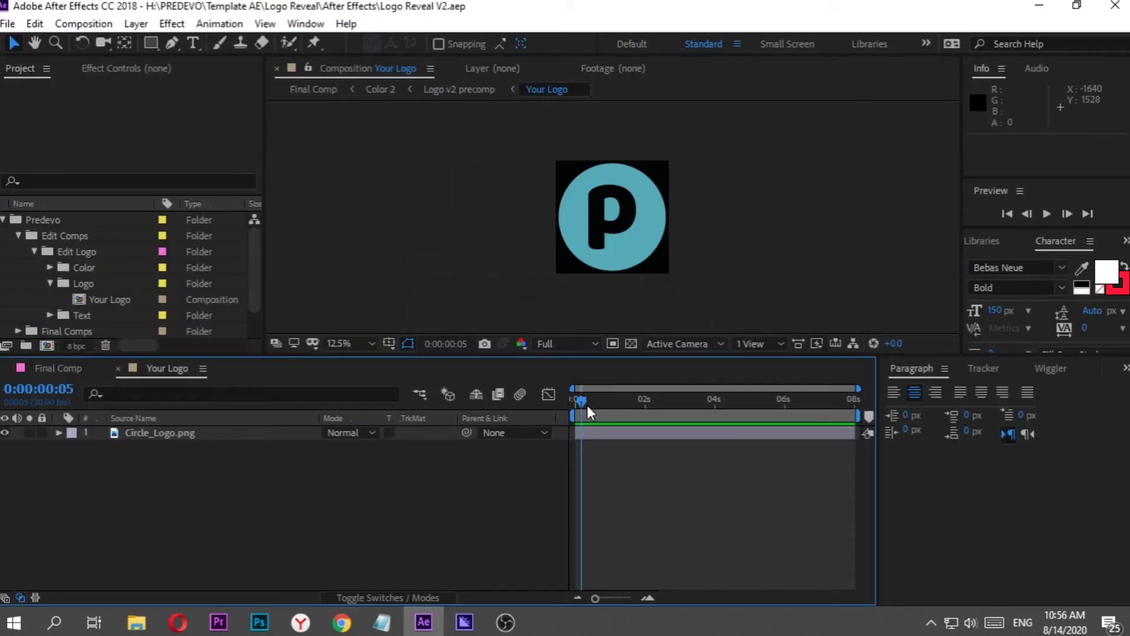
- Play the Final Comp from its first frame to review the default logo animation
click(19, 367)
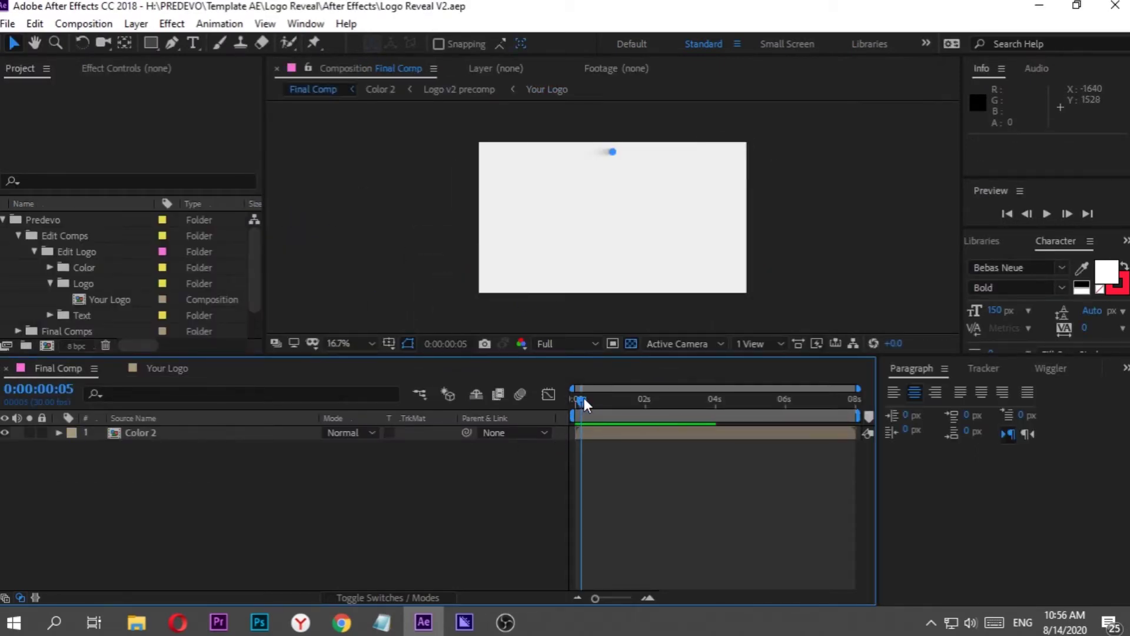
key(Home)
key(space)
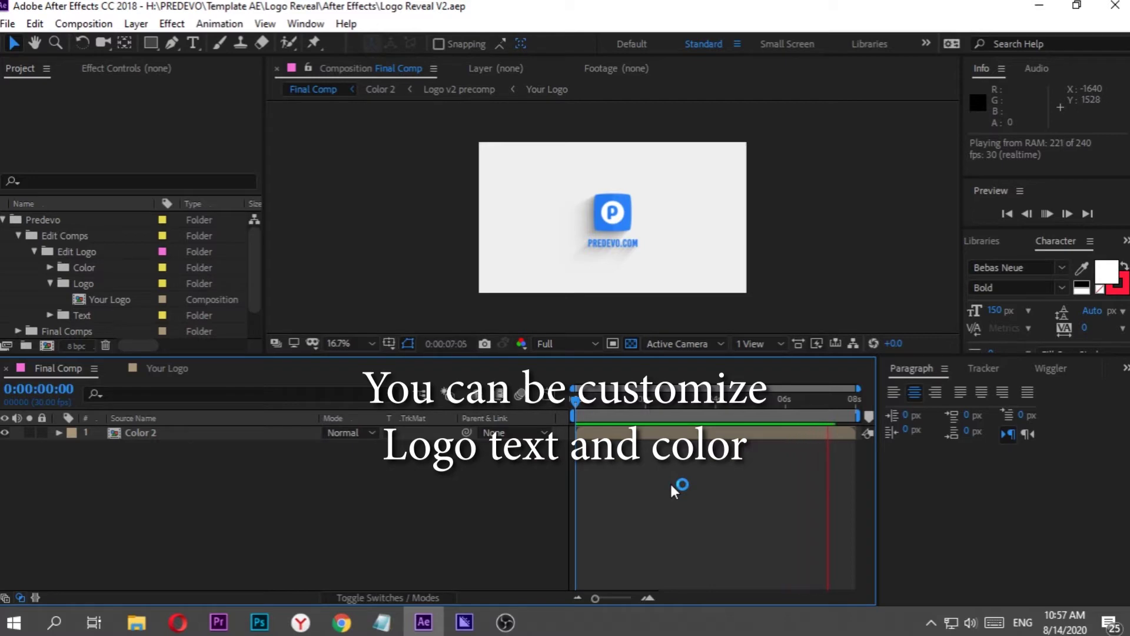
key(space)
- Open the Your Logo composition from the Logo folder inside Edit Comps
click(20, 232)
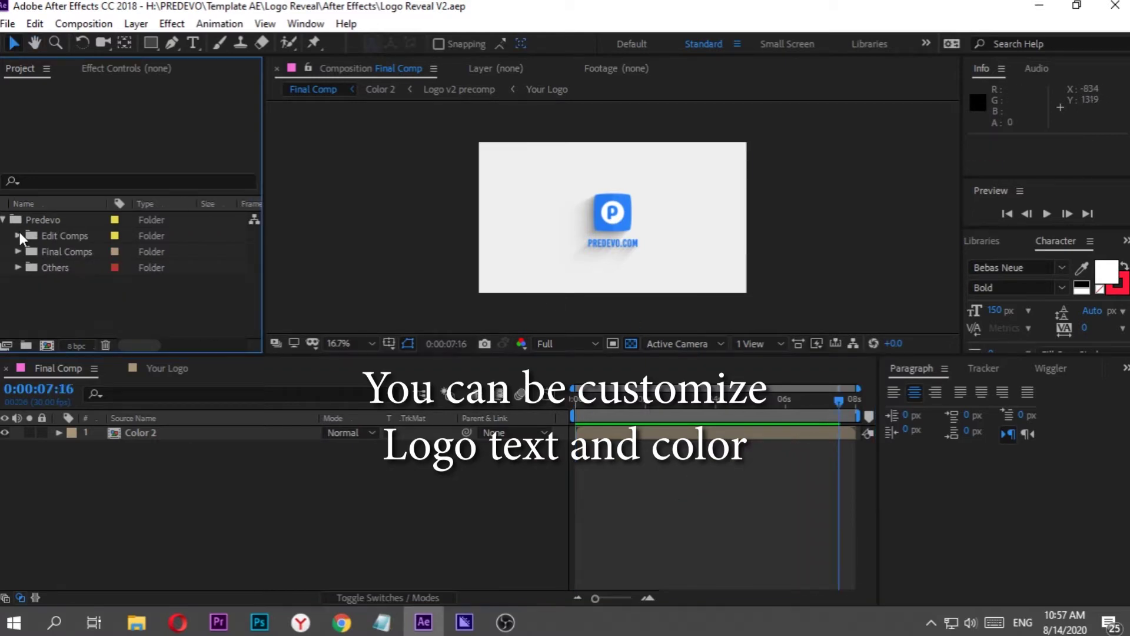
click(18, 235)
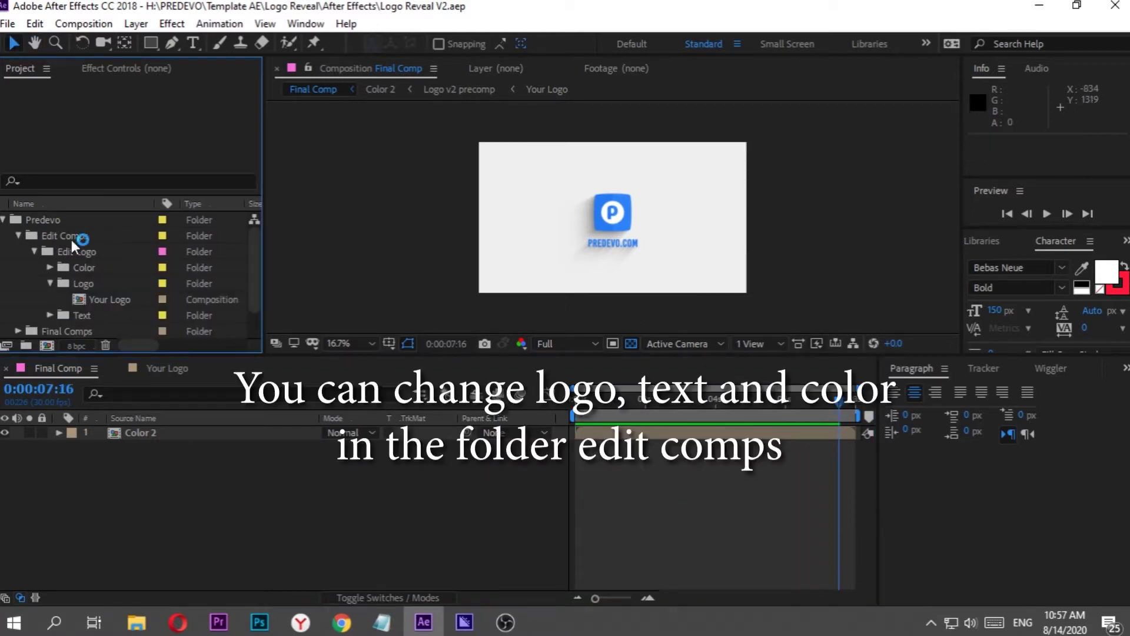
click(71, 236)
click(85, 283)
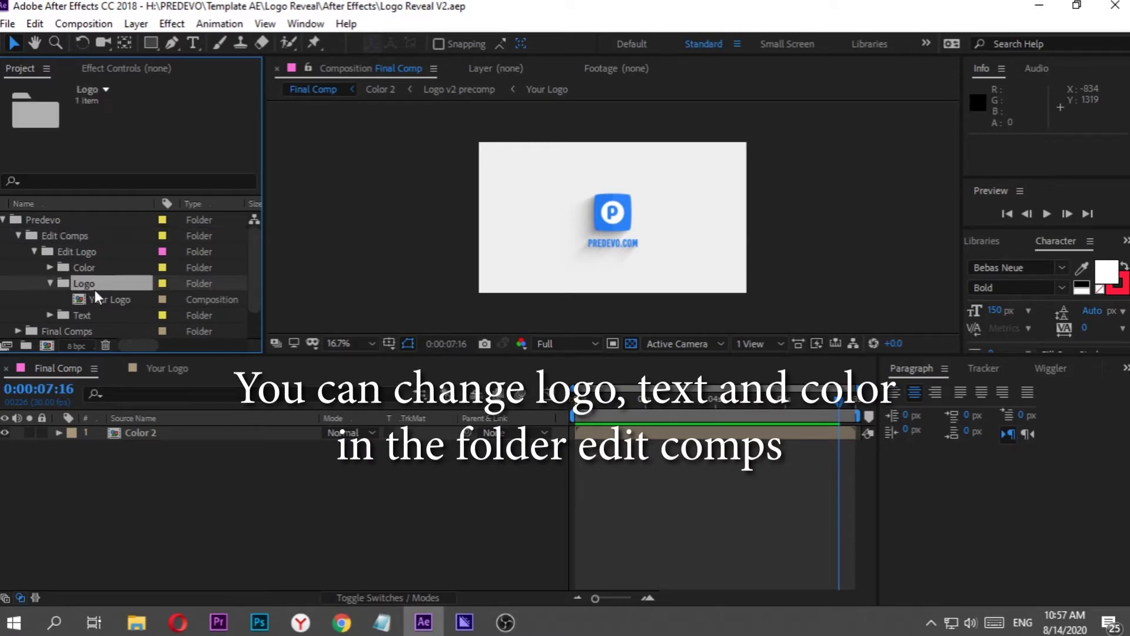
double_click(118, 301)
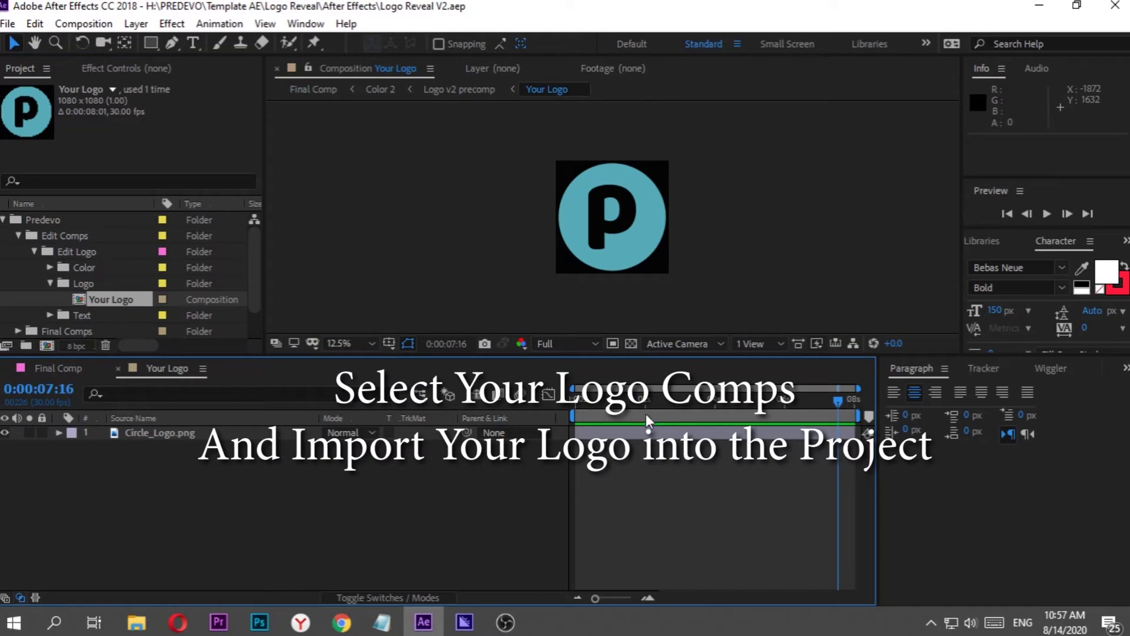
- Import logo2.png from the PREDEVO folder and place it above Circle_Logo.png in the Your Logo composition
scroll(87, 299, down, 2)
scroll(94, 312, up, 2)
scroll(114, 302, down, 2)
right_click(114, 337)
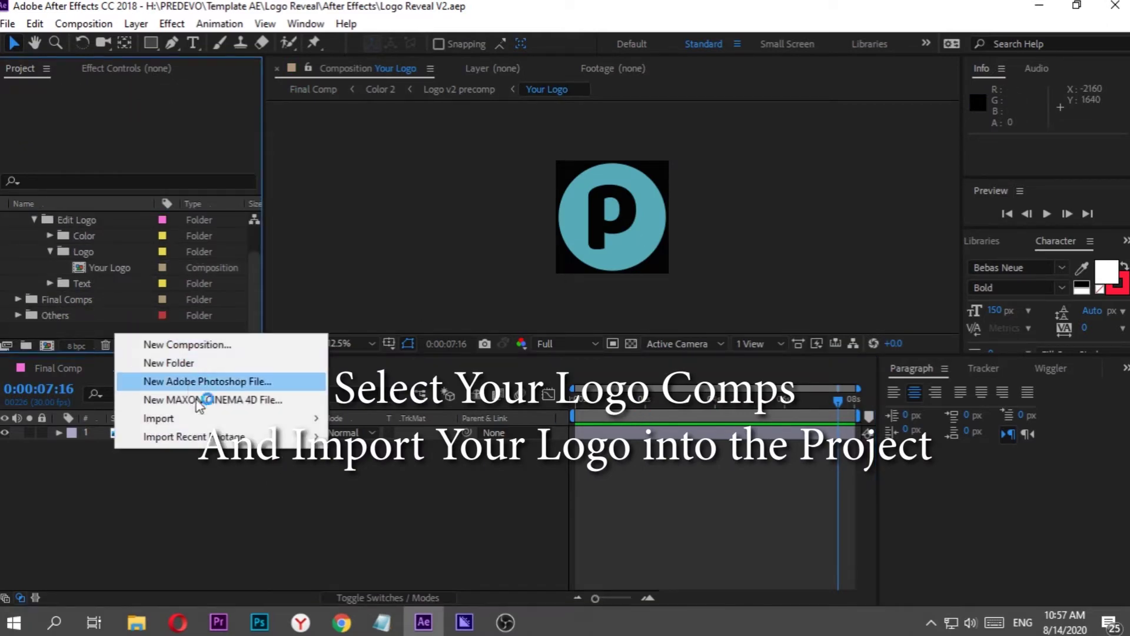
mouse_move(203, 417)
click(364, 419)
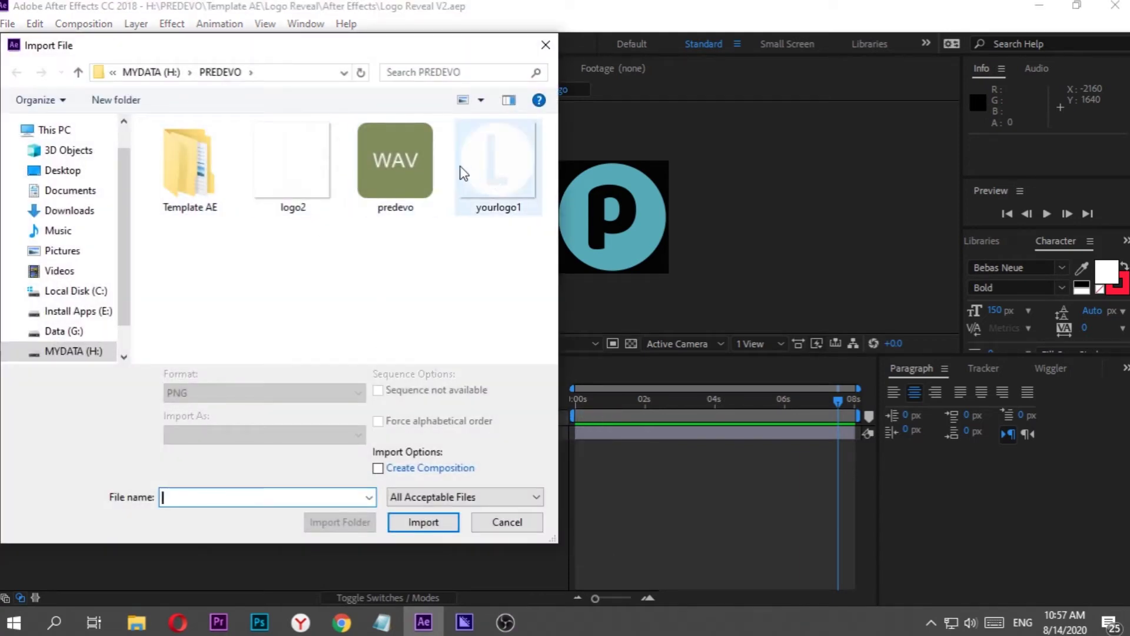
double_click(305, 160)
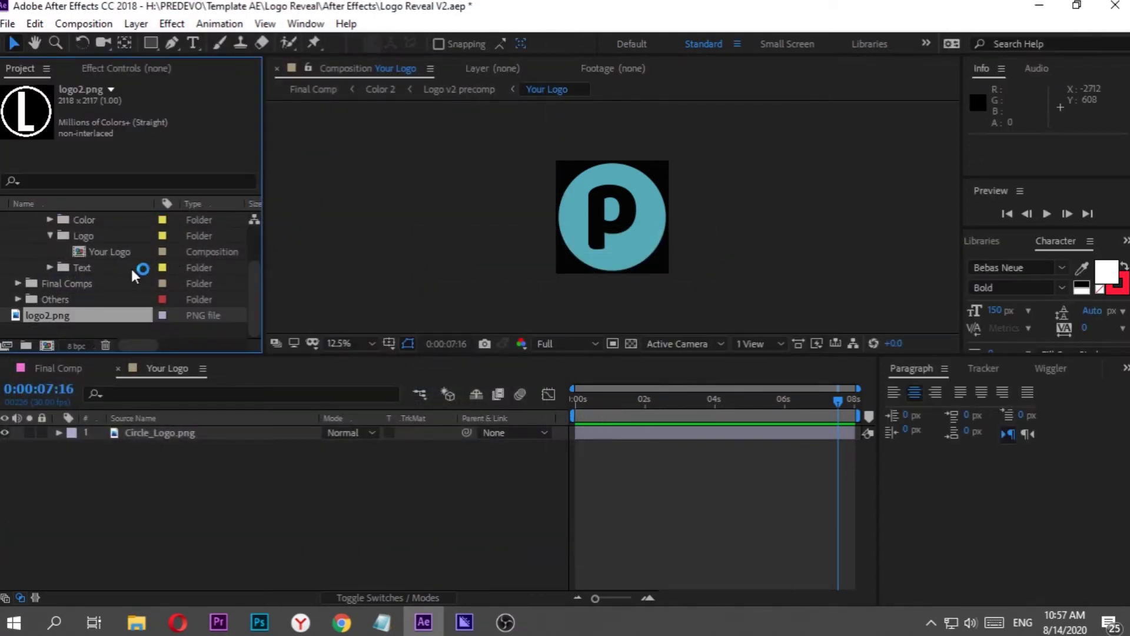
drag(83, 311, 145, 431)
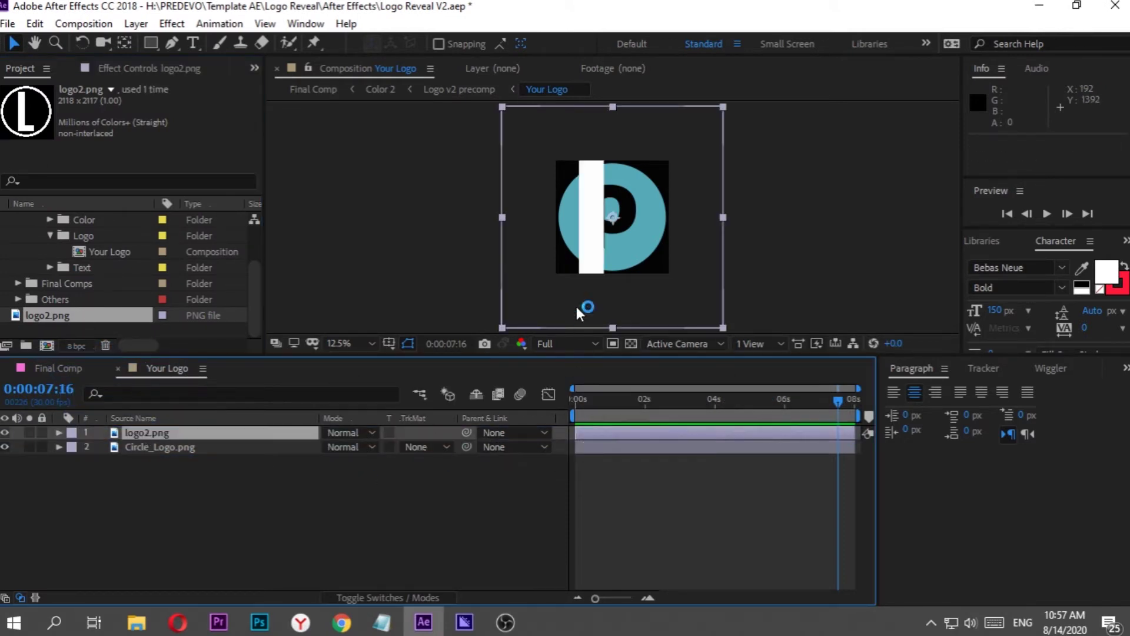
- Scale the logo2.png layer to 50% so it fits the composition, and hide the Circle_Logo.png layer
drag(722, 218, 669, 217)
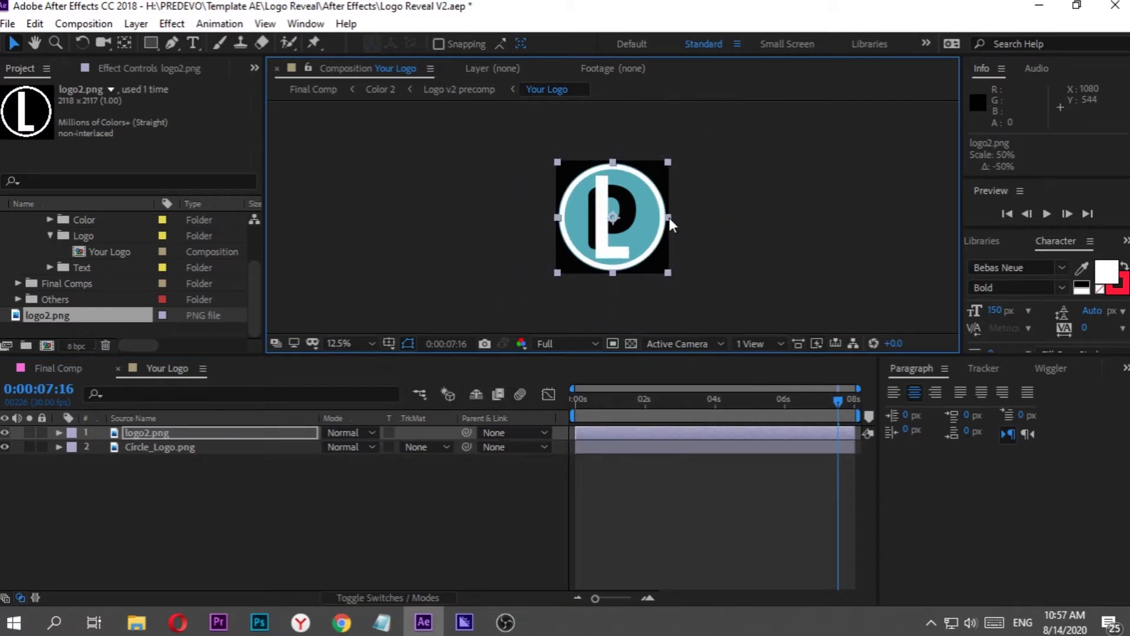
click(5, 448)
click(4, 447)
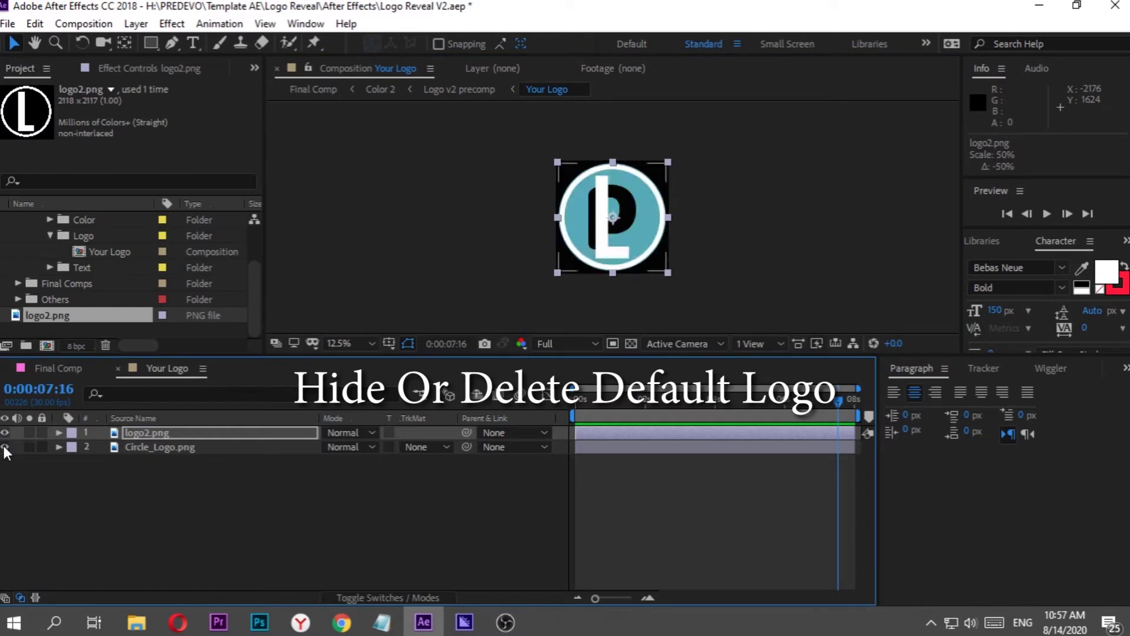
click(5, 447)
click(242, 546)
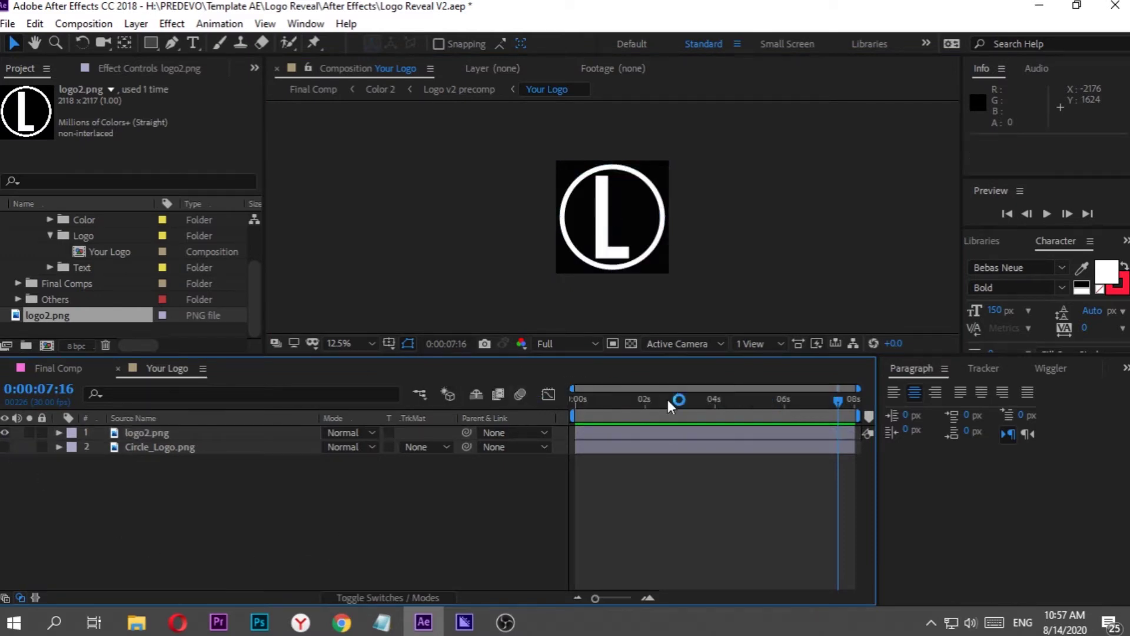
- Scrub the Final Comp from the start to about 0:00:03:24 to check the replaced logo
drag(662, 400, 535, 408)
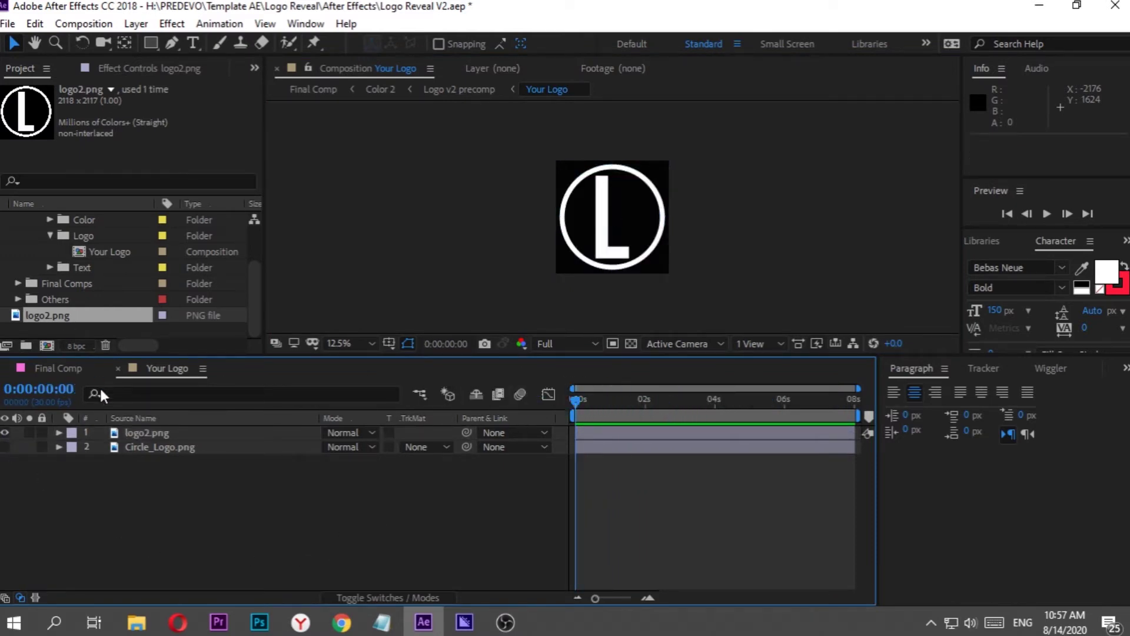
click(57, 369)
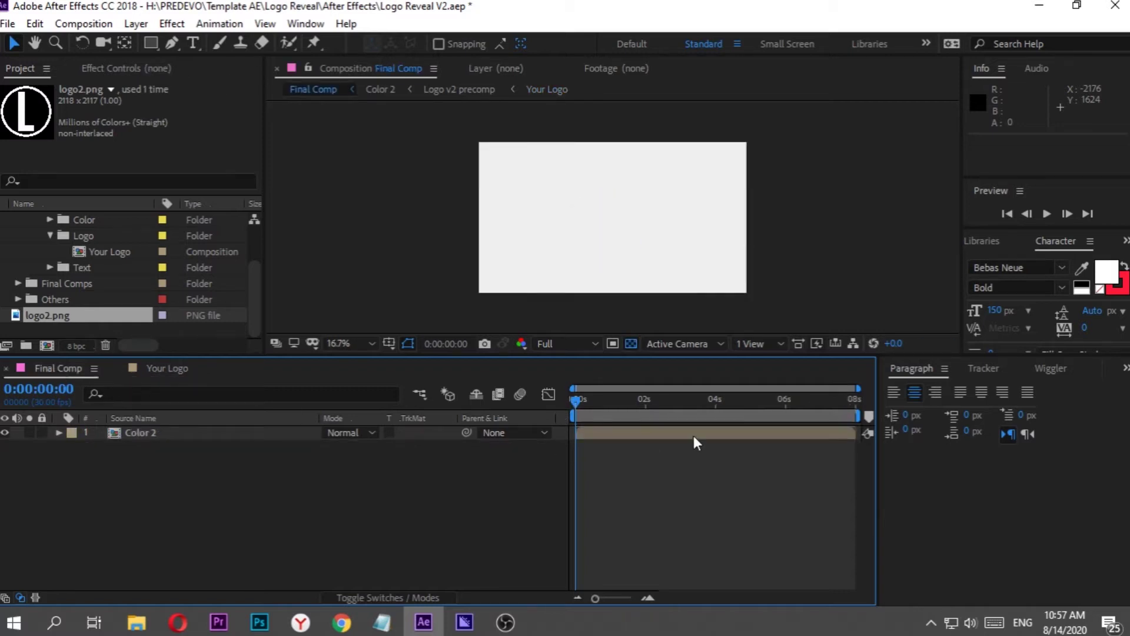
drag(577, 404, 709, 406)
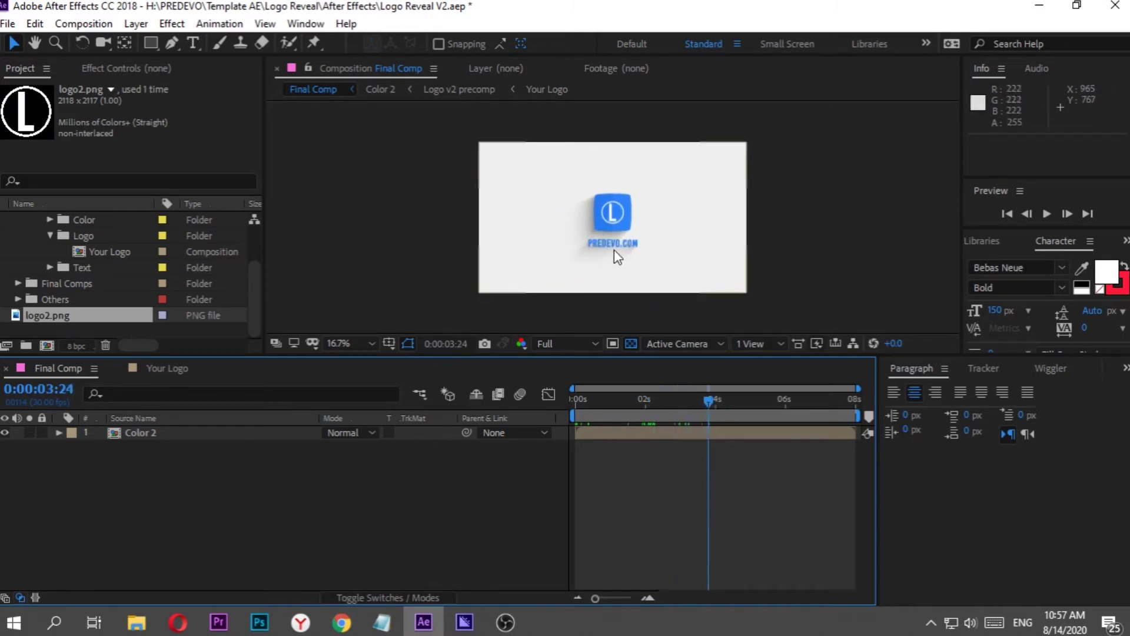
- Open the Your Text composition from the Text folder inside Edit Comps
drag(253, 272, 108, 224)
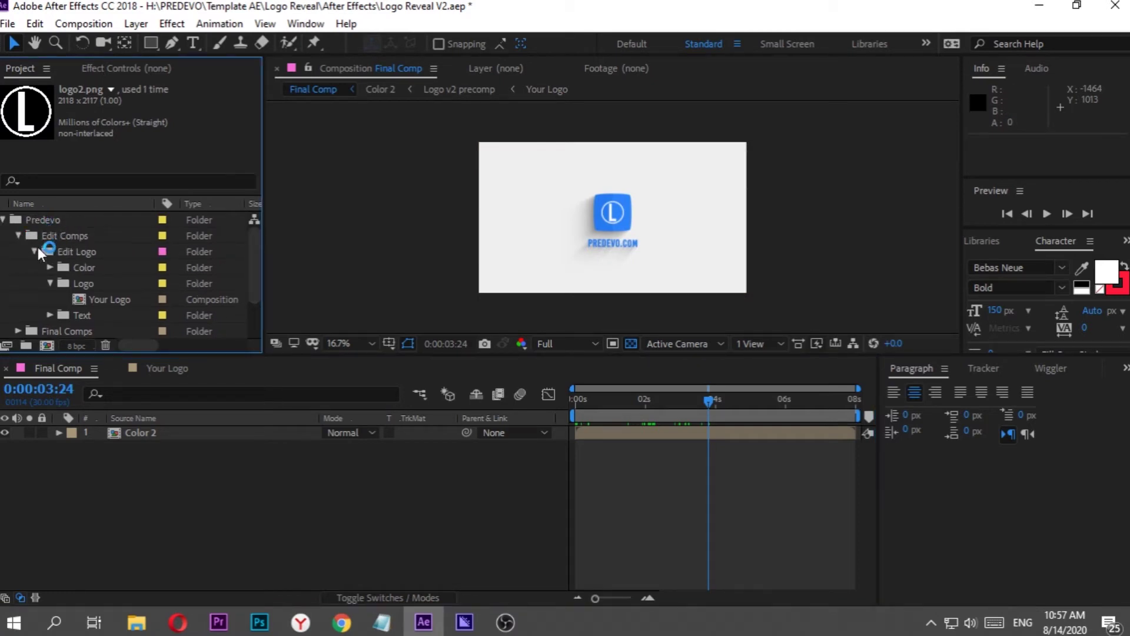
click(51, 281)
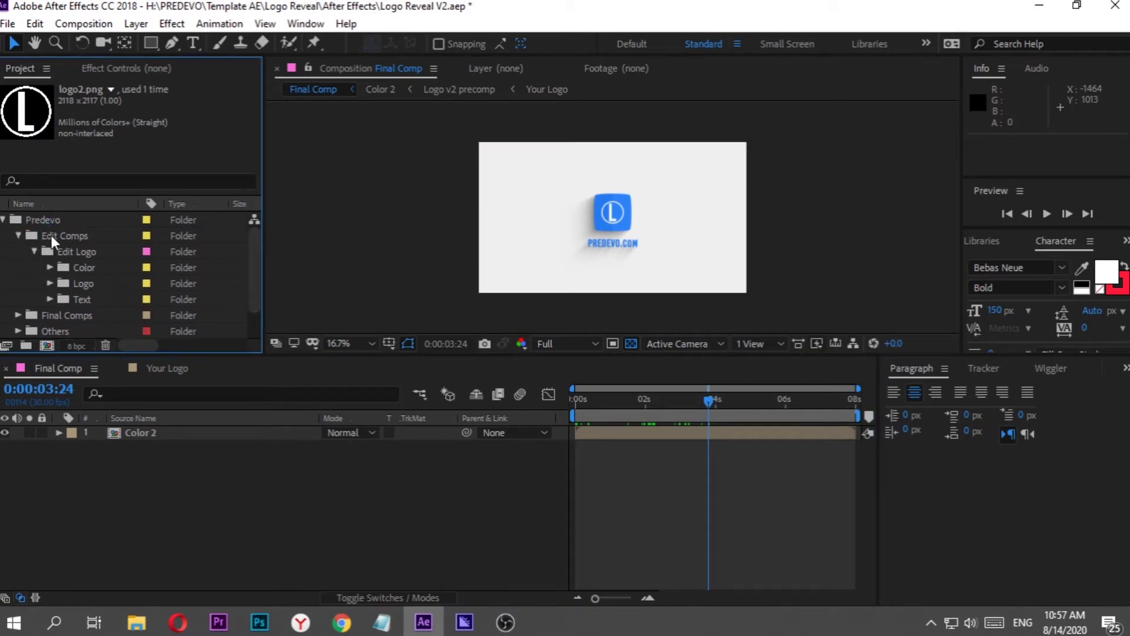
click(41, 217)
click(59, 236)
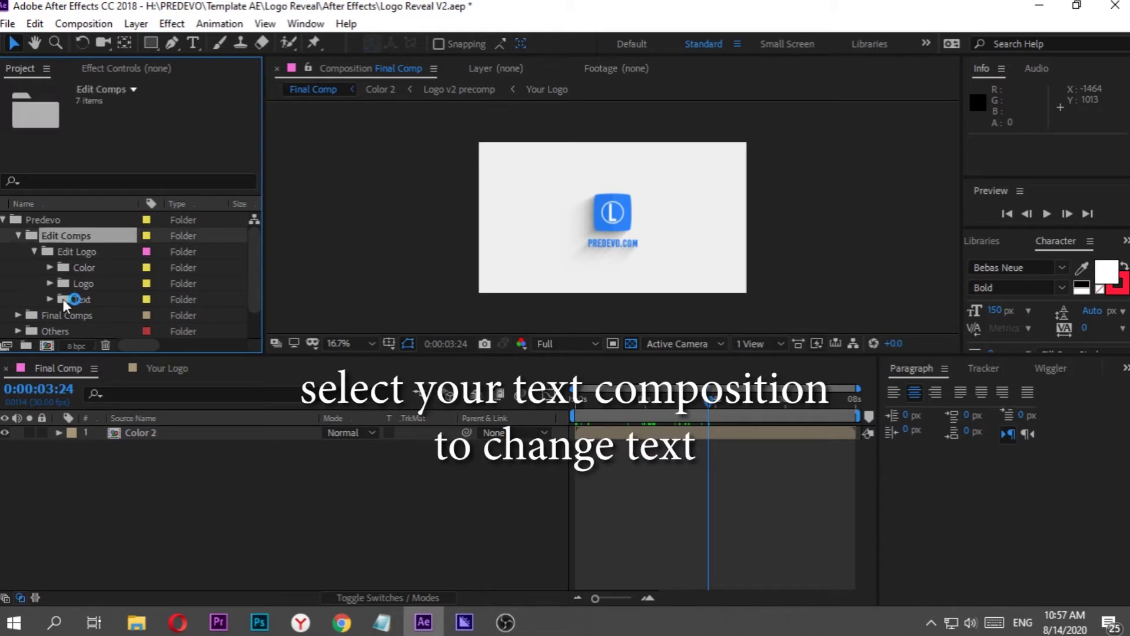
double_click(106, 314)
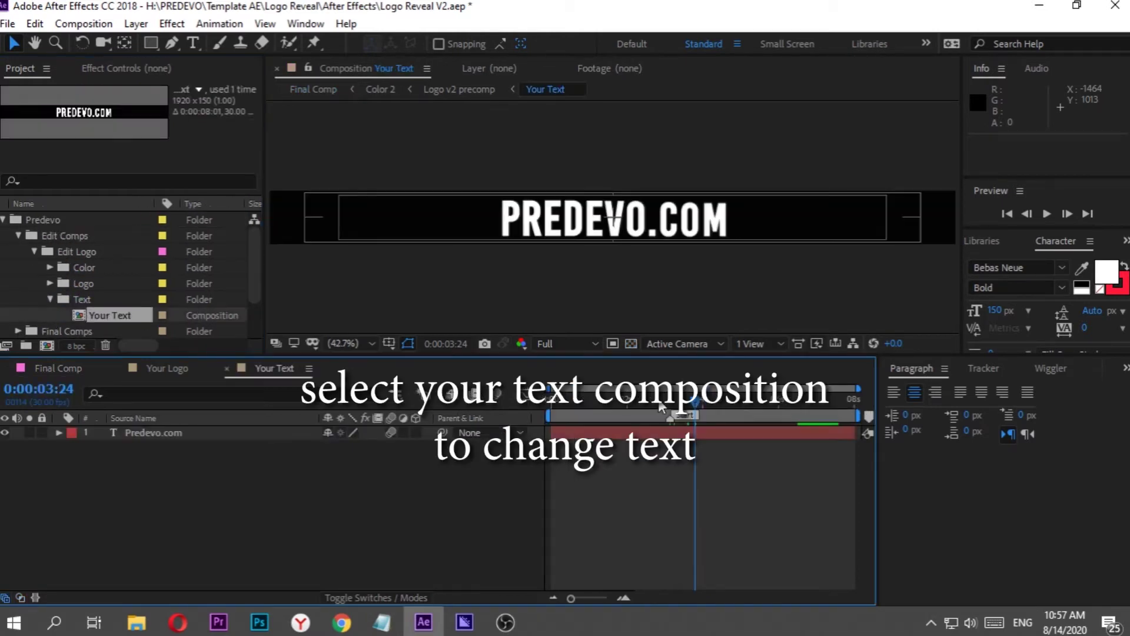
- Replace the Predevo.com text in the Your Text composition with "YOUR TAGLINE"
drag(699, 398, 740, 401)
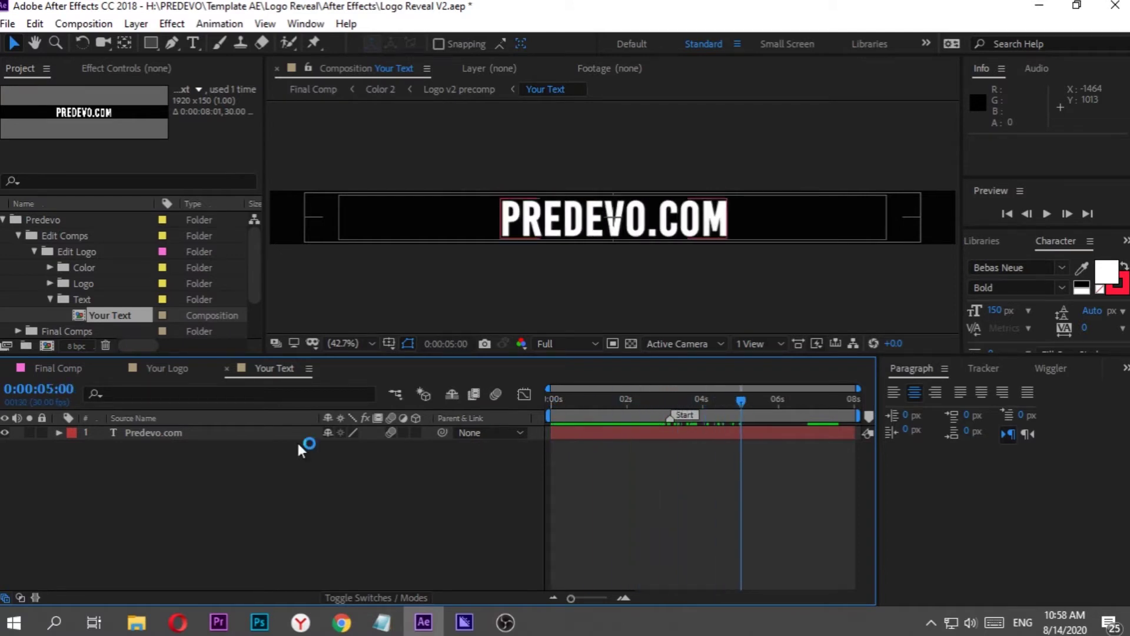
click(140, 435)
key(ctrl+t)
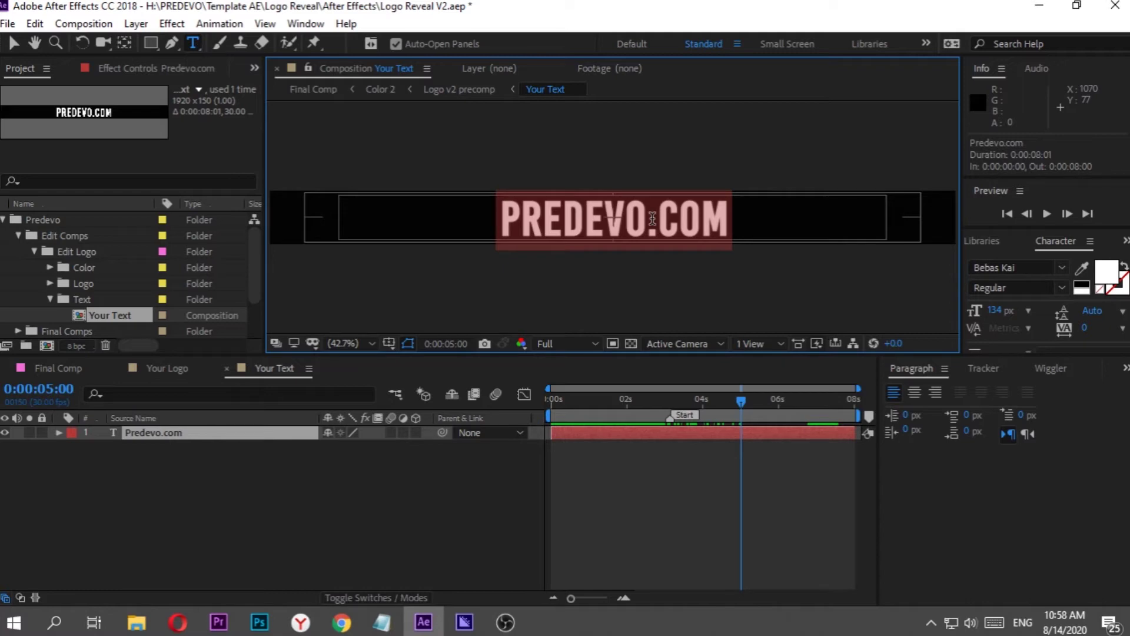
text(YOR)
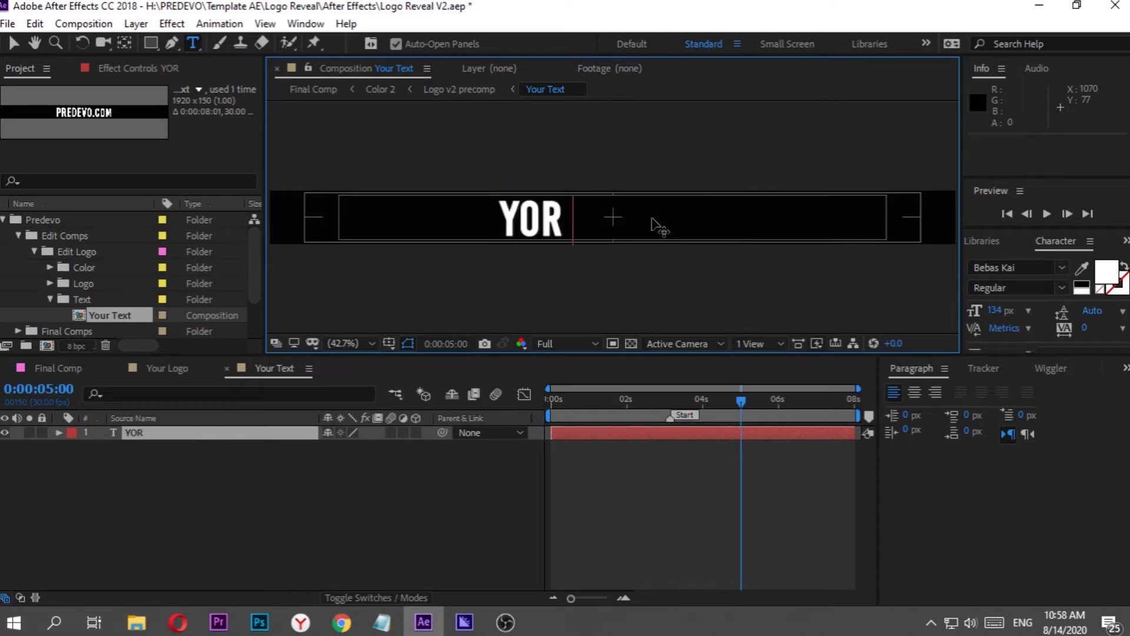
key(BackSpace)
text(UR TAG)
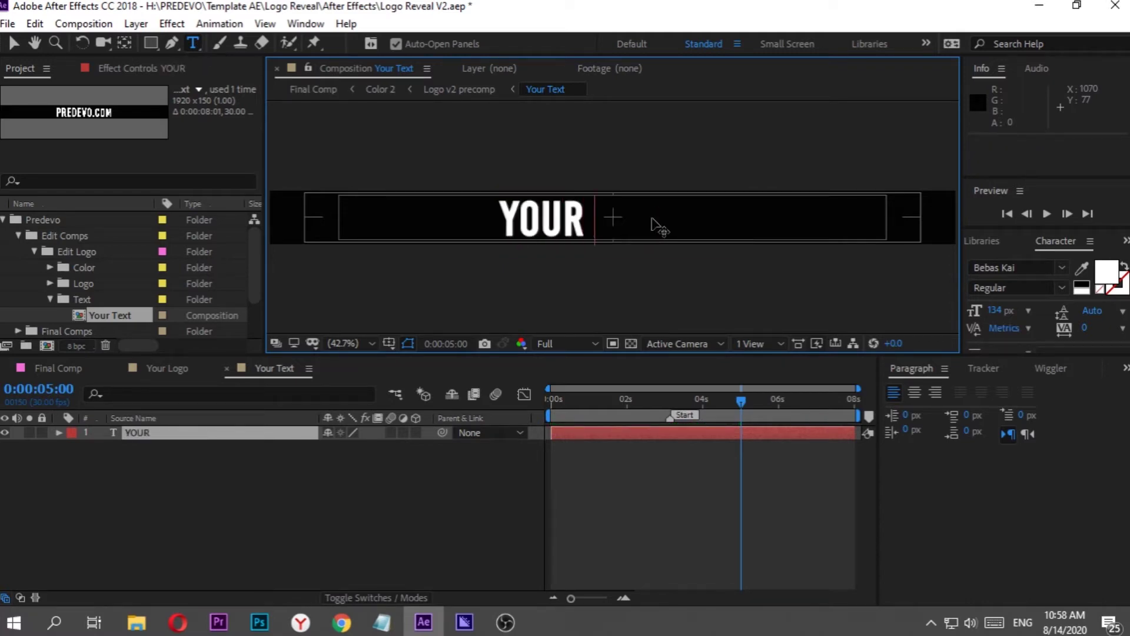
text(LI)
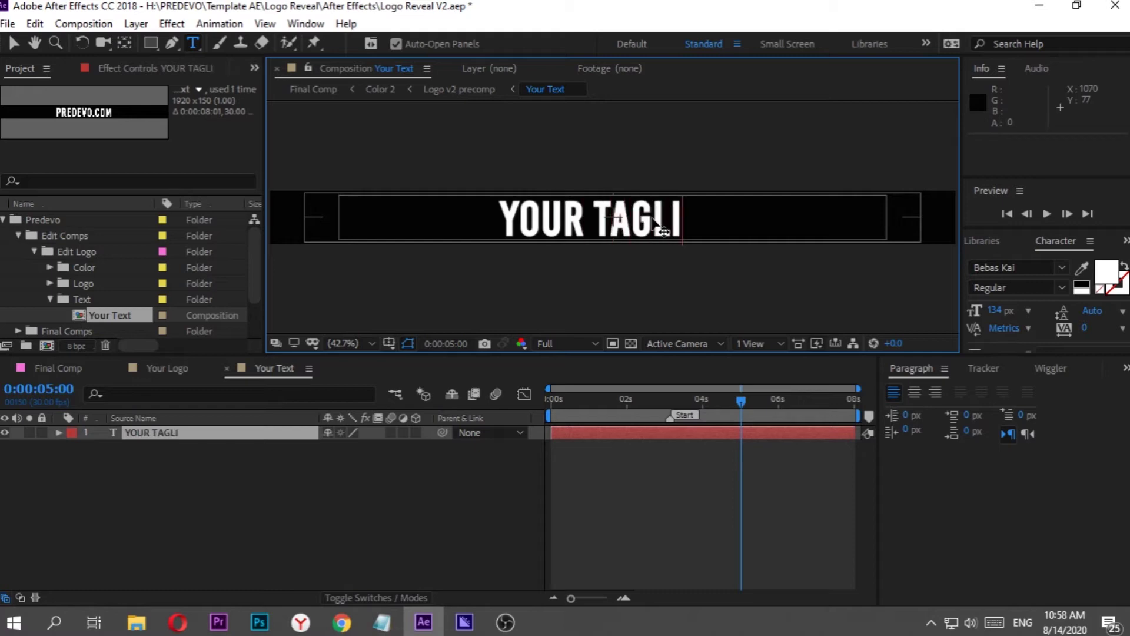
text(NE)
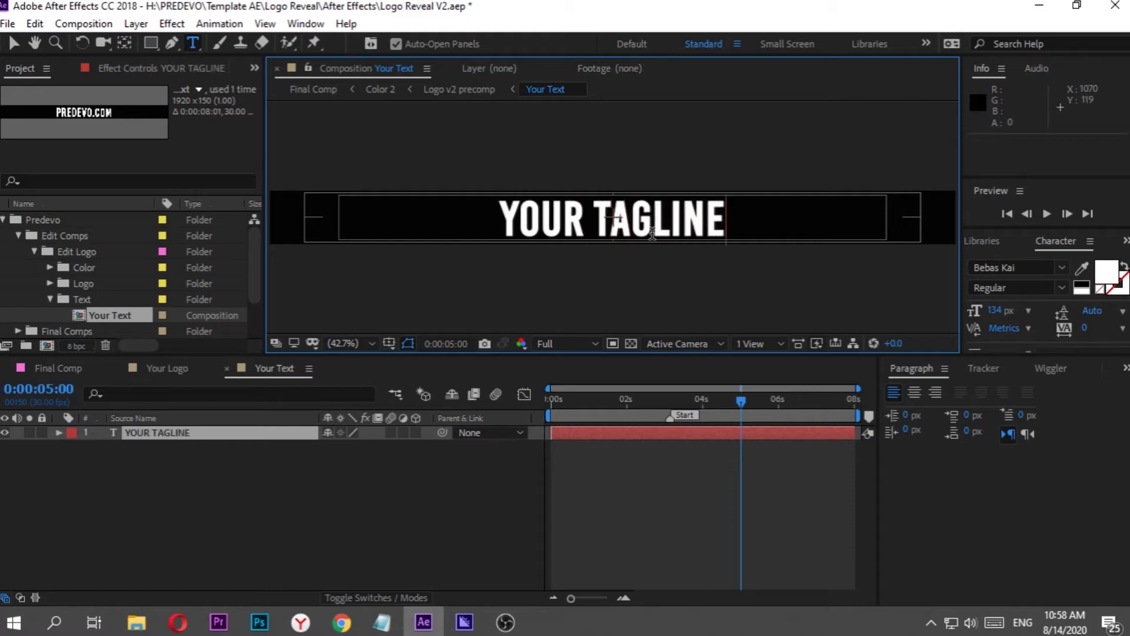
click(245, 458)
click(273, 436)
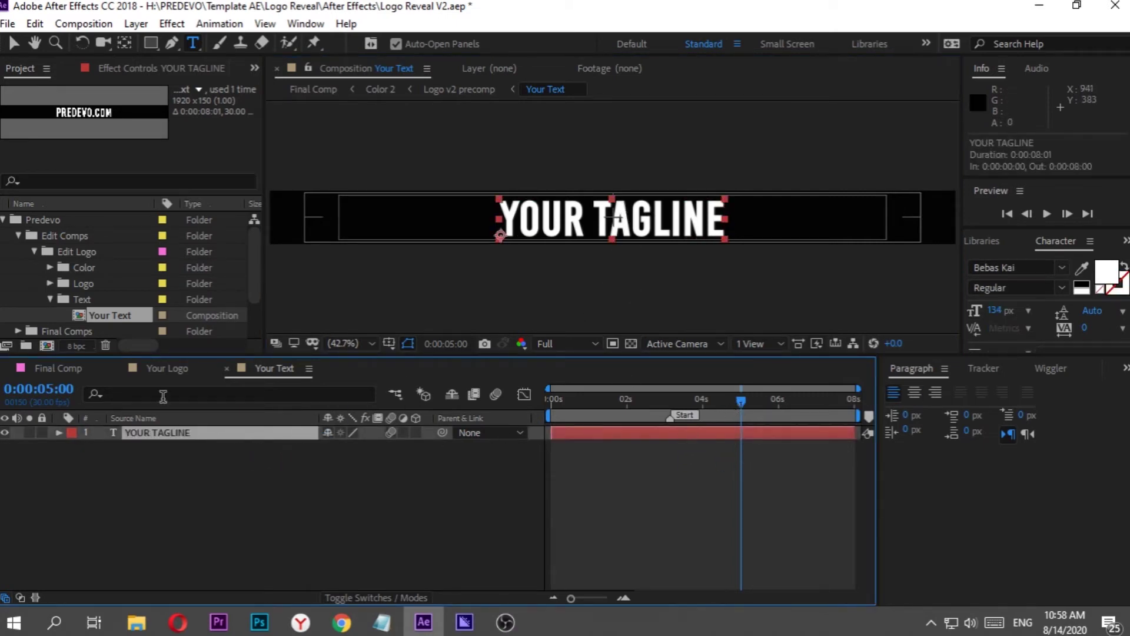
- Preview the Final Comp from the start and scrub to about 0:00:04:03 to check the logo and tagline
click(51, 366)
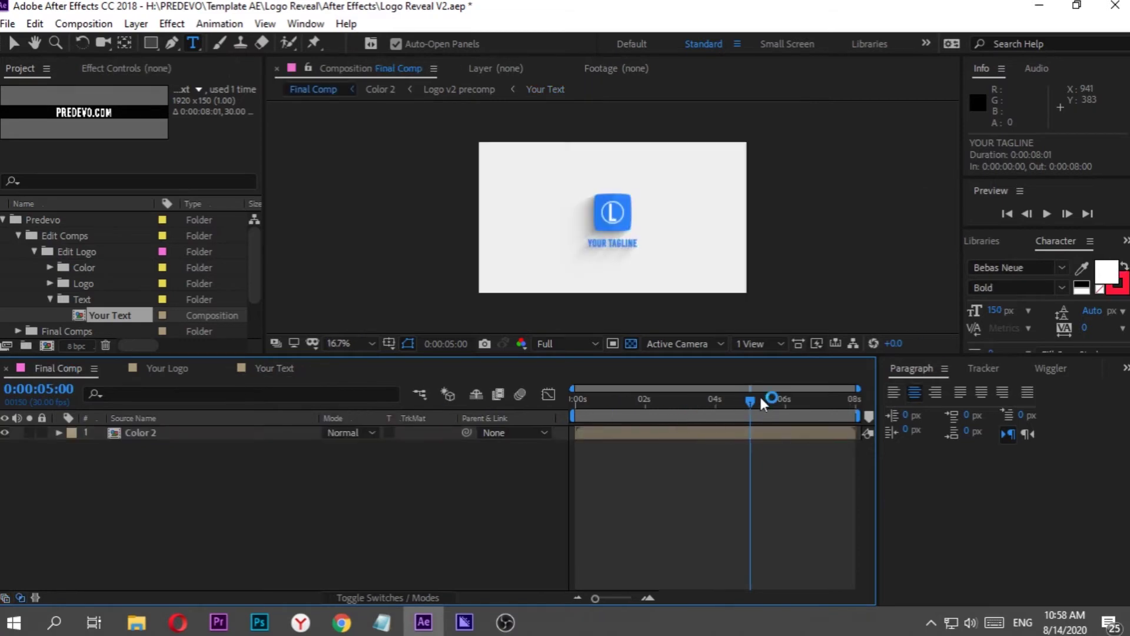
drag(761, 397, 537, 394)
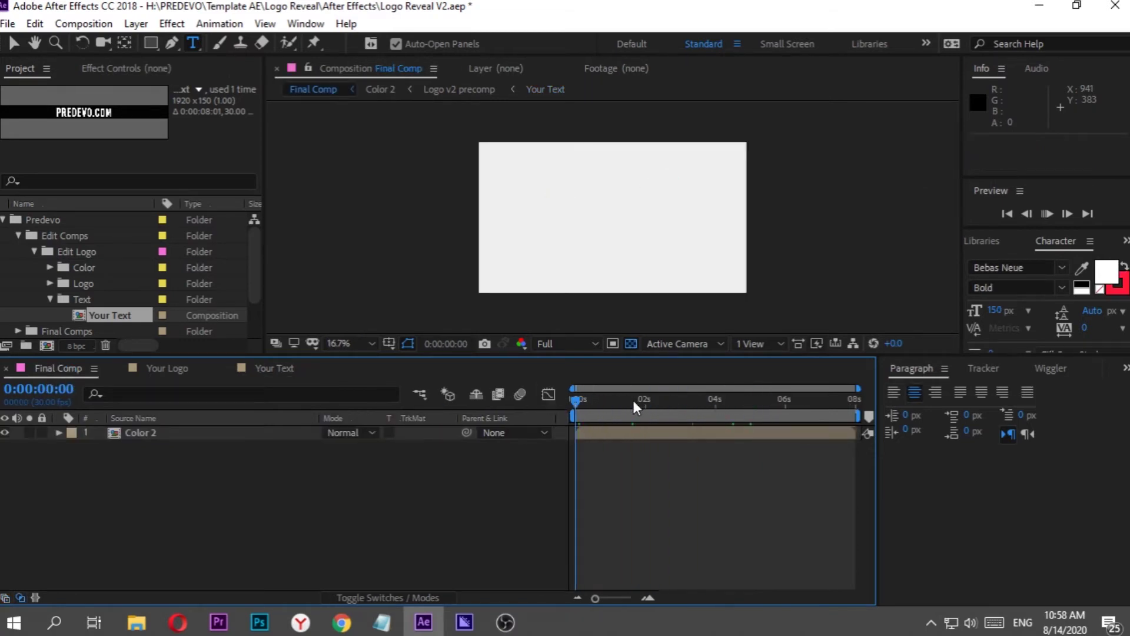
key(space)
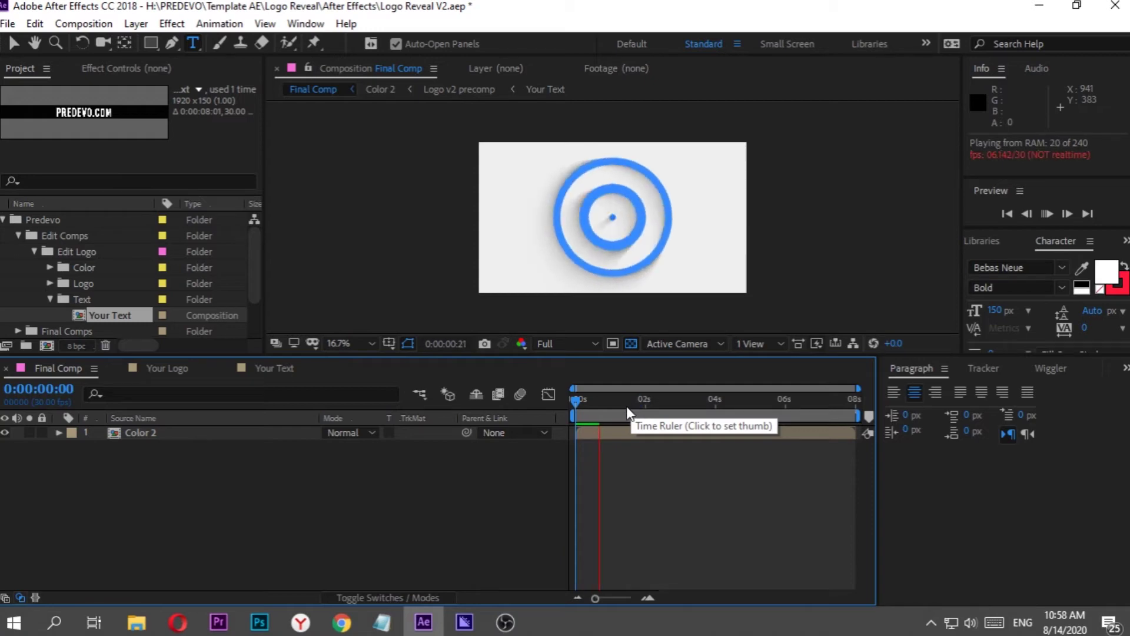
click(657, 400)
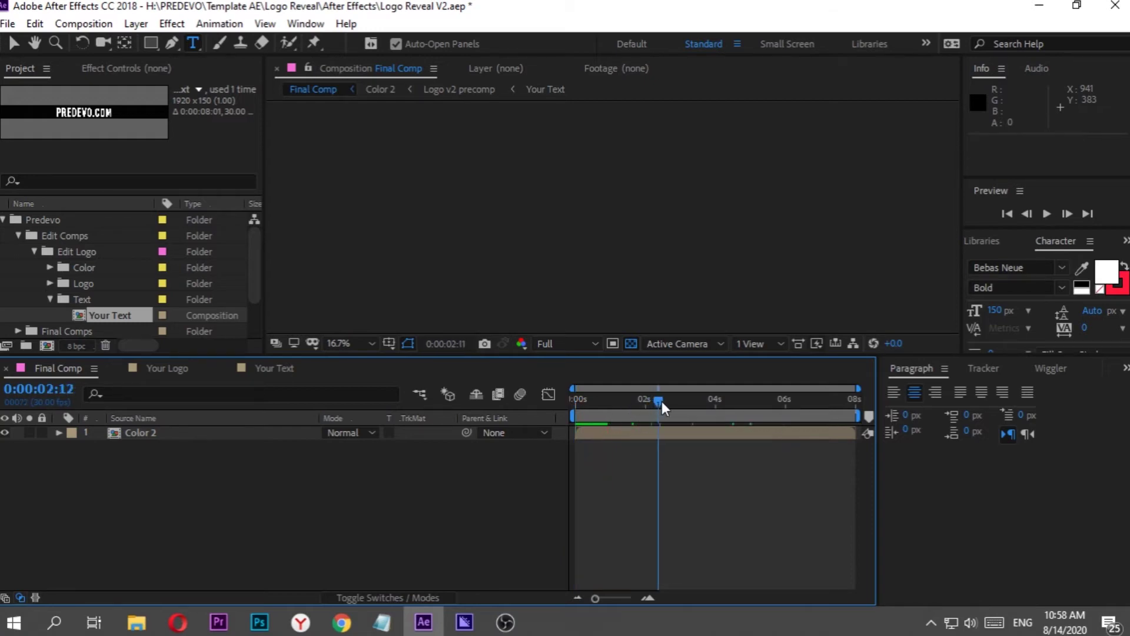
drag(662, 401, 718, 407)
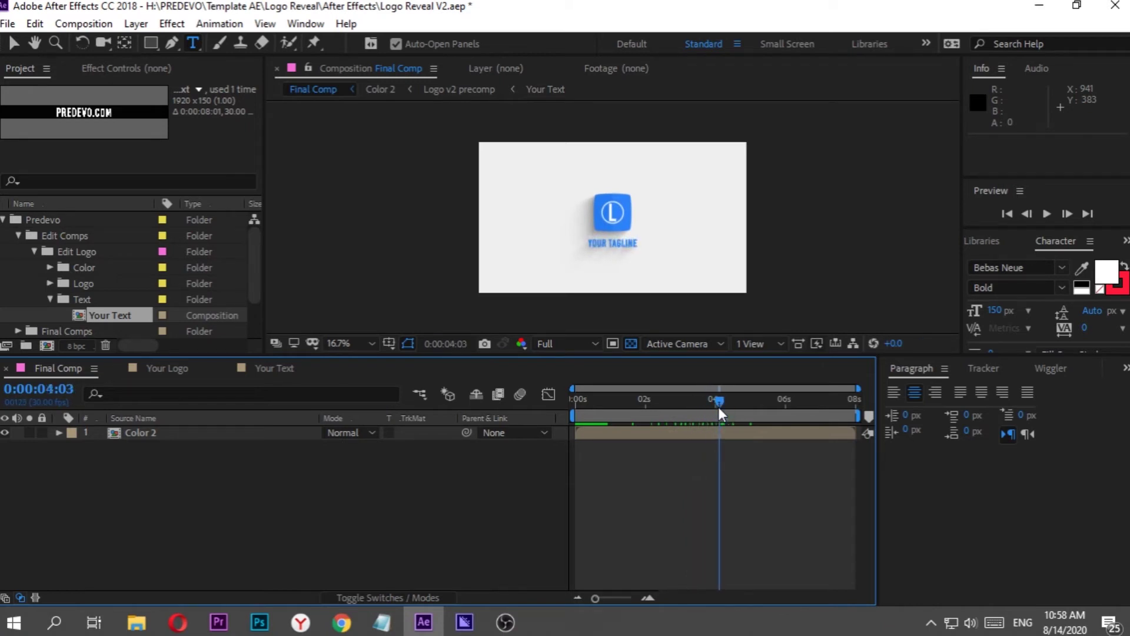
- Open the Color 2 composition from the Color folder in Edit Comps and display the Color layer's effect controls
click(50, 299)
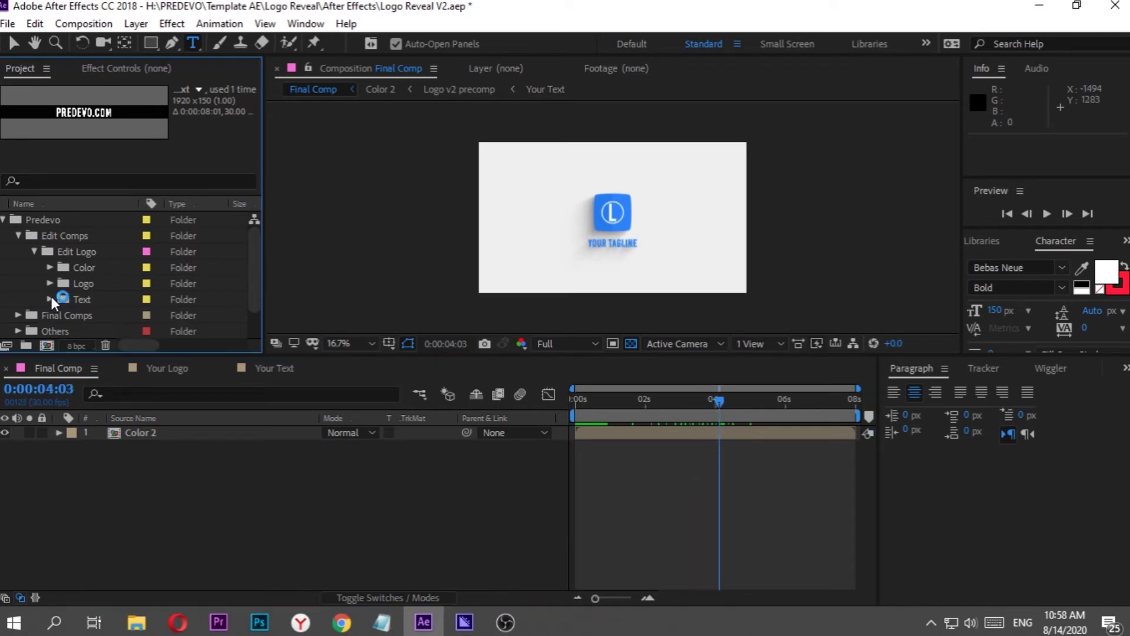
click(51, 267)
double_click(111, 285)
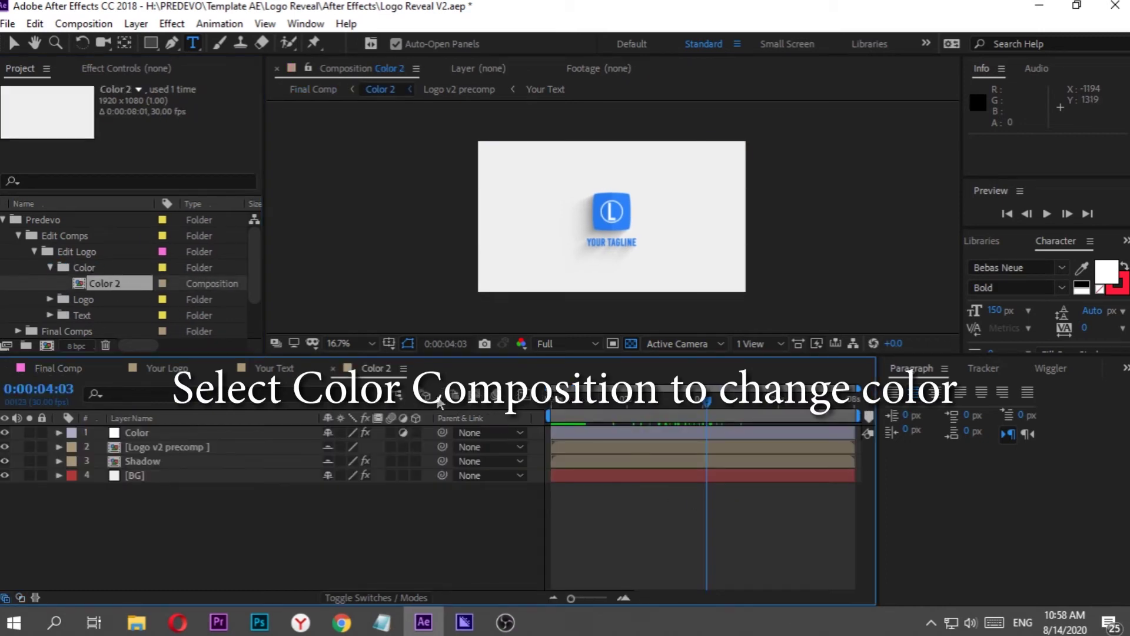
click(137, 432)
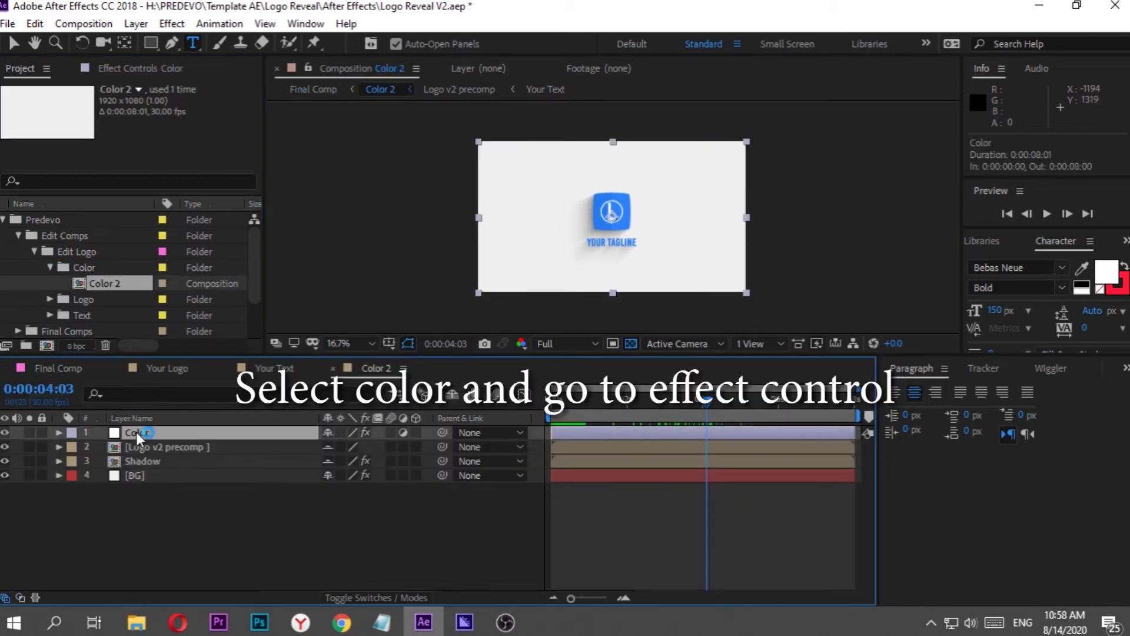
click(141, 68)
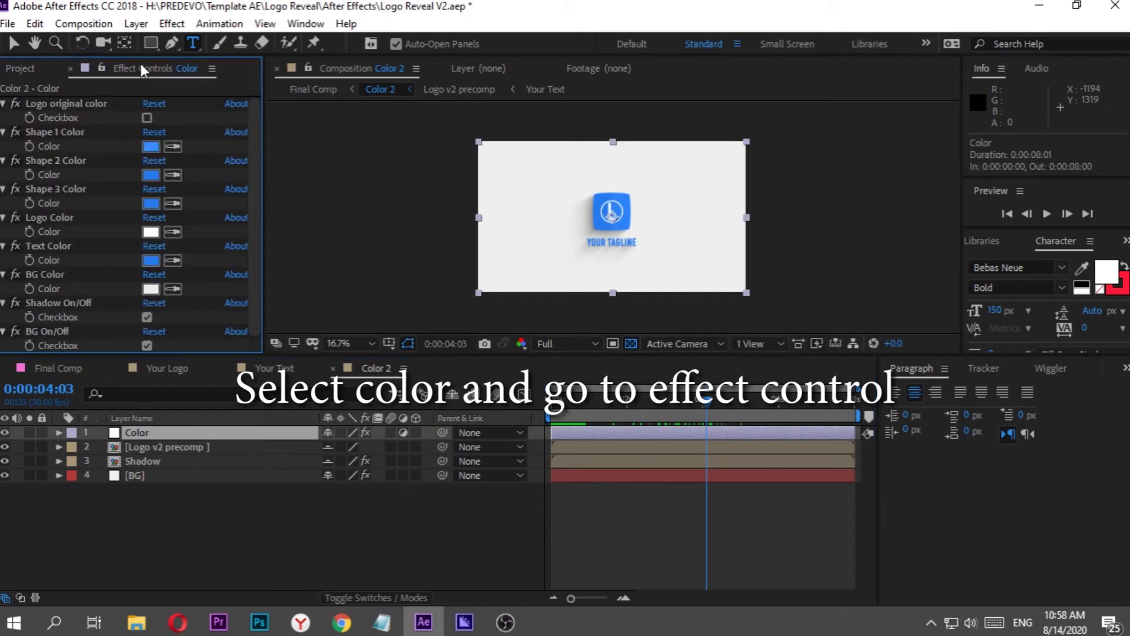
- Set the Shape 1 Color of the Color layer to pink FF0DBE
click(152, 146)
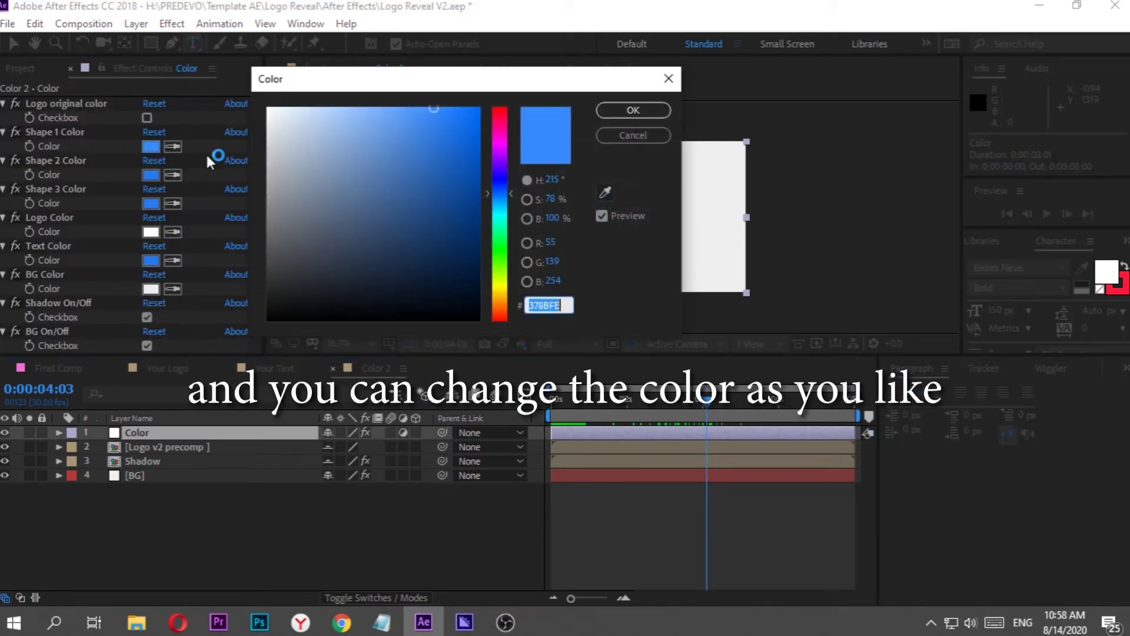
mouse_move(453, 80)
mouse_down()
mouse_move(340, 81)
mouse_move(360, 109)
mouse_move(355, 100)
mouse_up()
click(388, 133)
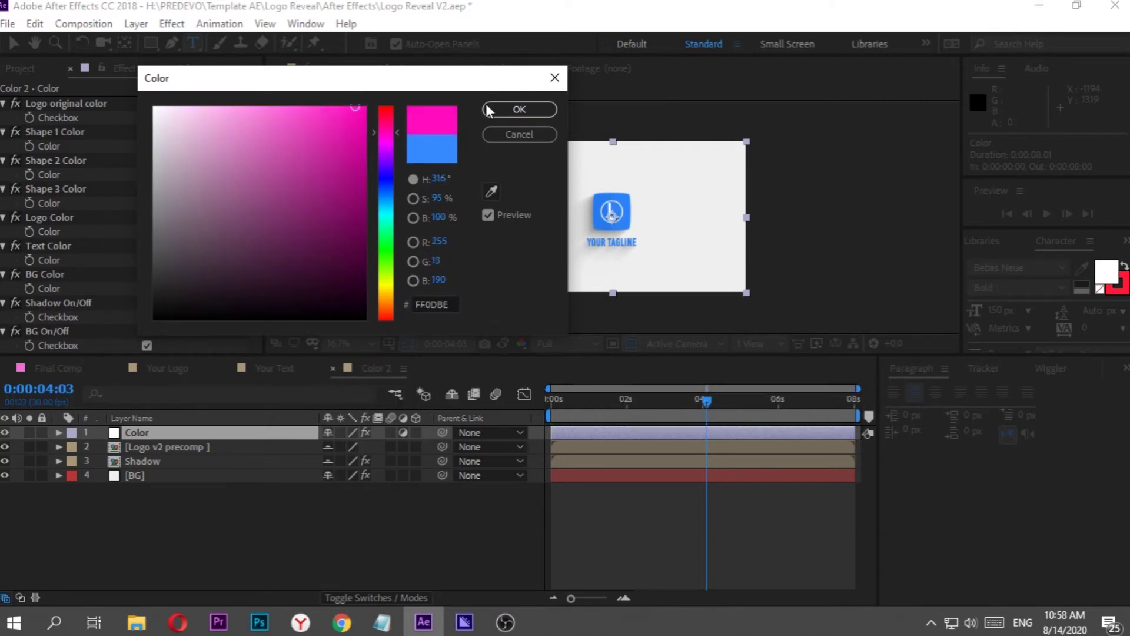
click(507, 111)
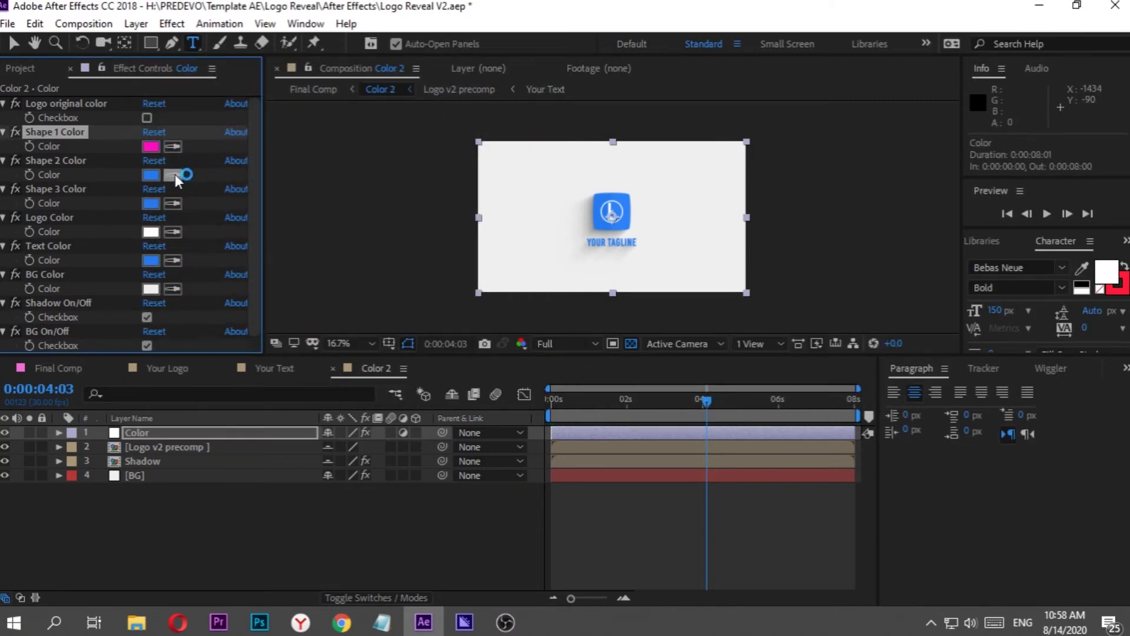
- Sample the pink of Shape 1 Color with the eyedropper for Shape 2 Color and match Shape 3 Color to it
click(171, 175)
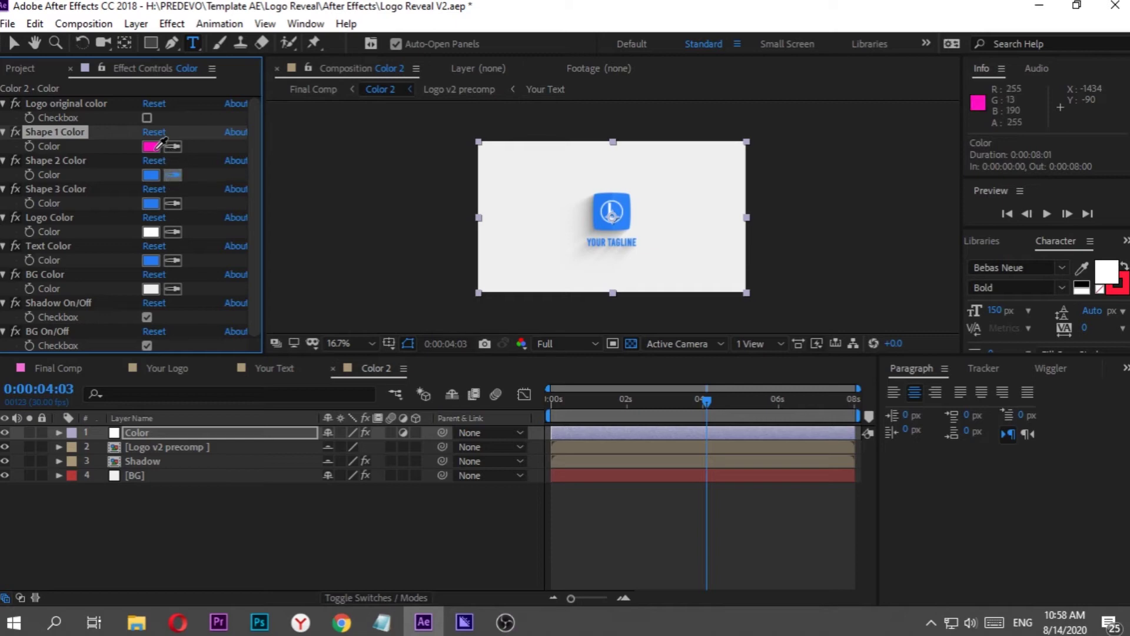
click(153, 151)
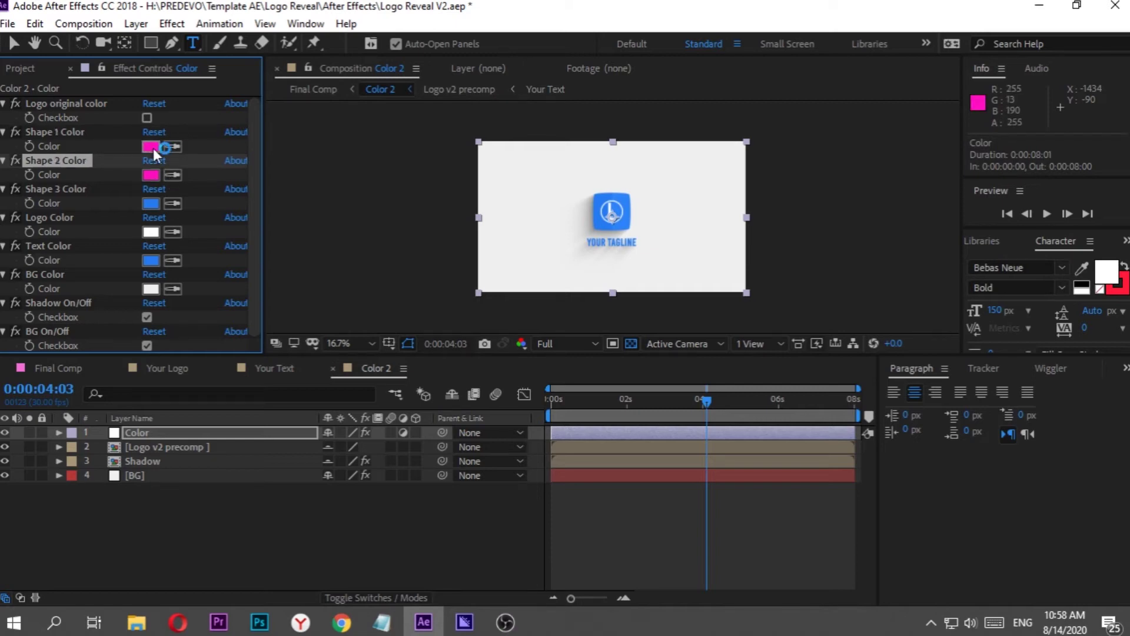
click(173, 201)
click(151, 178)
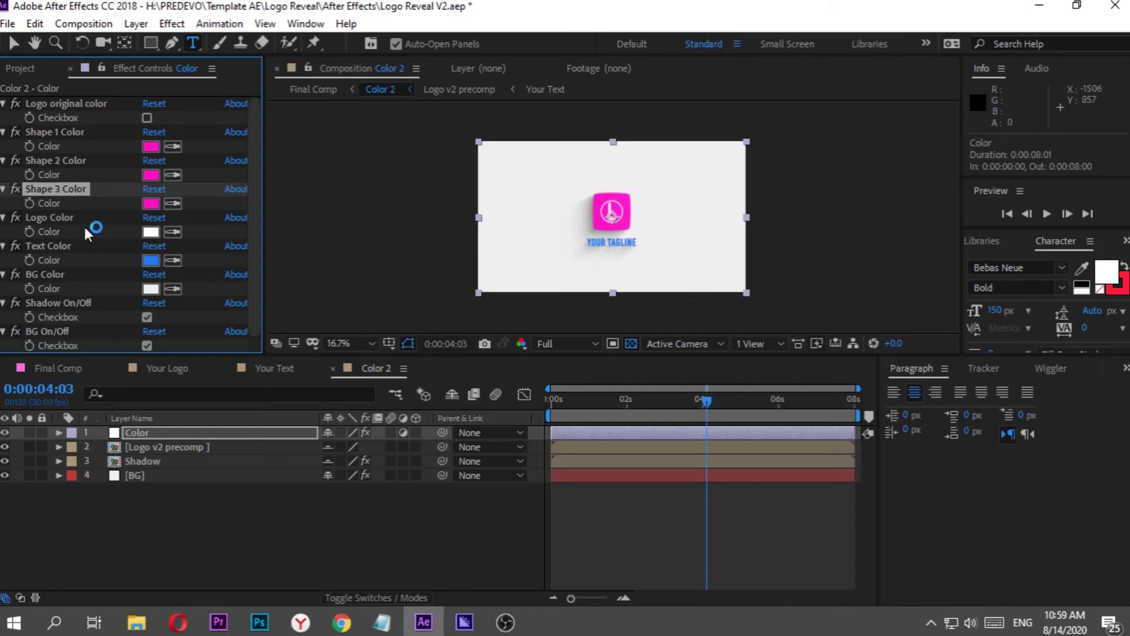
- Try dark gray 585858 as the Logo Color and return it to white FFFFFF
click(151, 232)
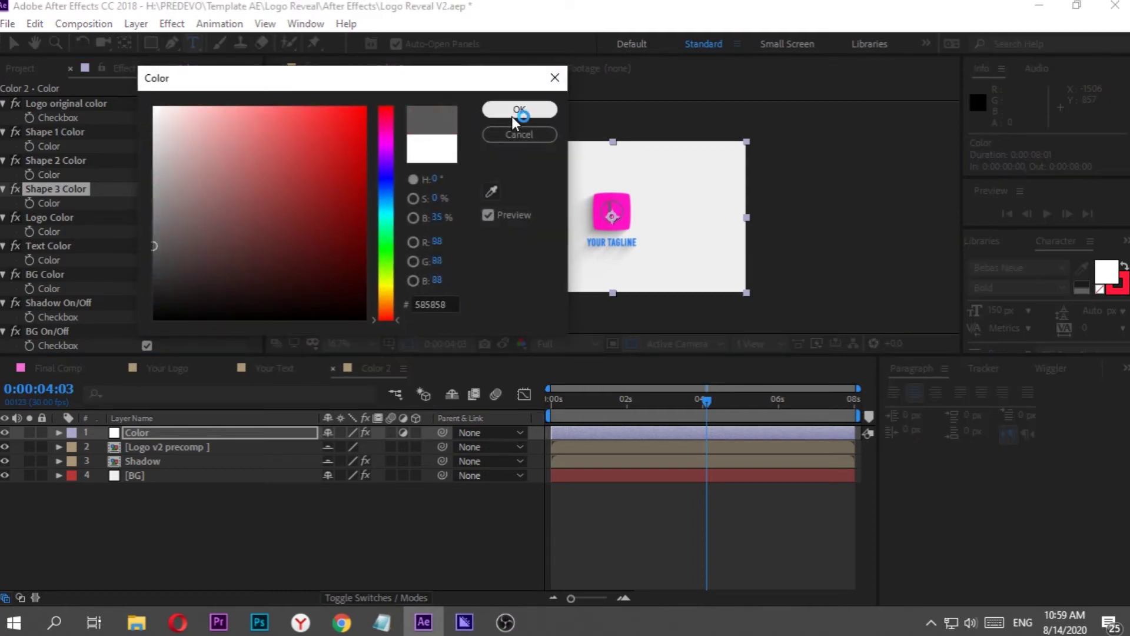
drag(302, 83, 198, 84)
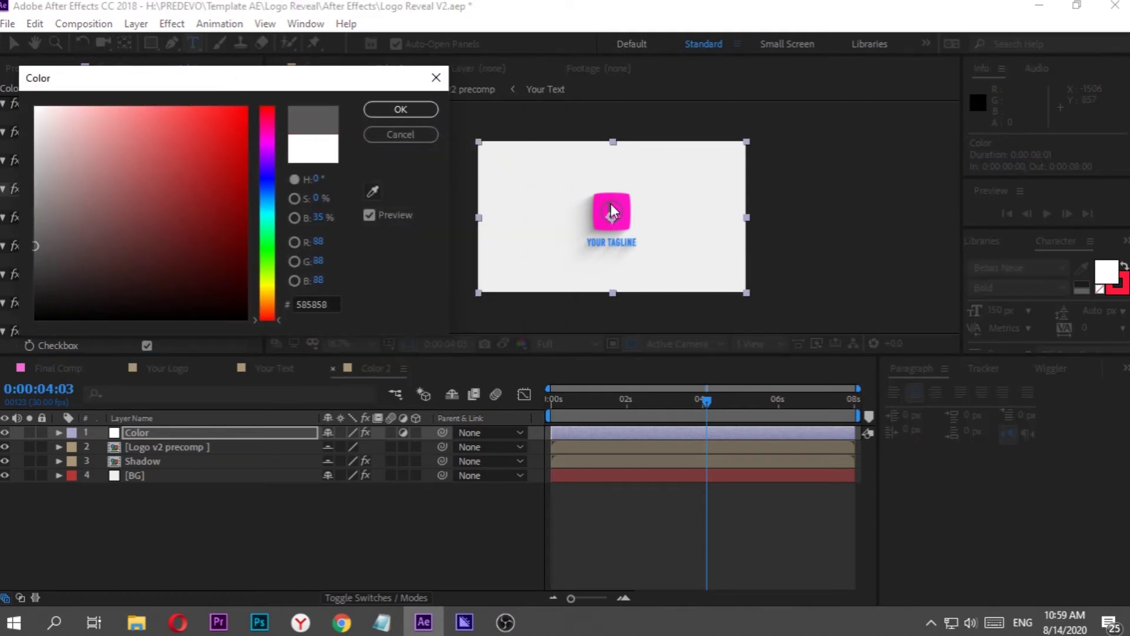
mouse_move(179, 216)
mouse_down()
mouse_move(133, 298)
mouse_move(231, 235)
mouse_move(235, 219)
mouse_move(34, 107)
mouse_up()
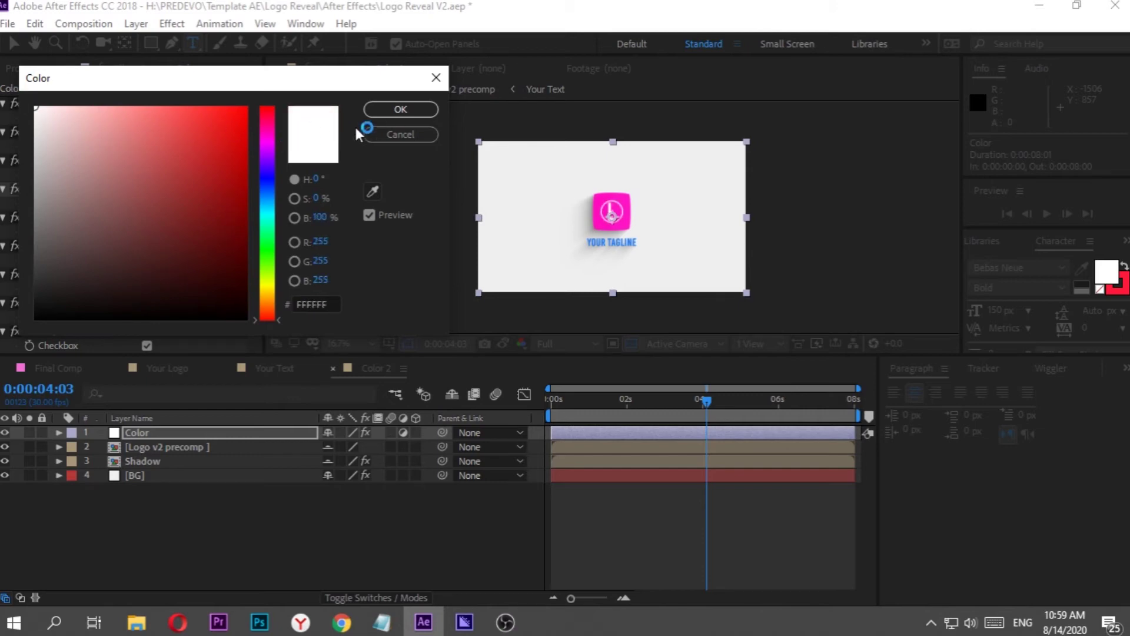
click(386, 111)
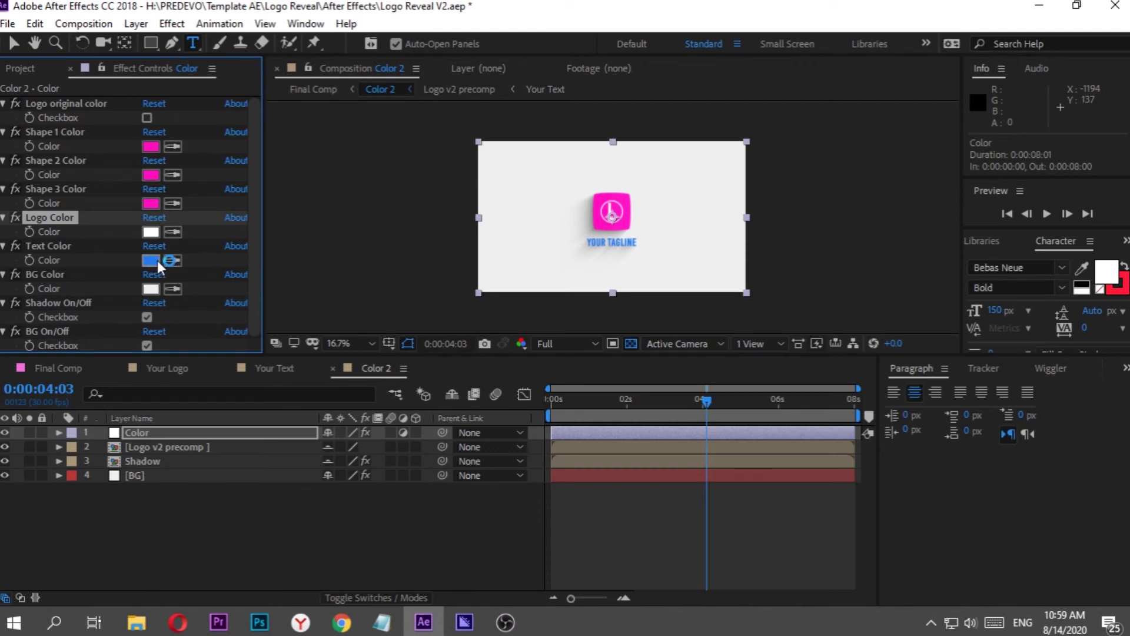
- Set the Text Color of the Color layer to dark gray 4C4C4C
click(154, 260)
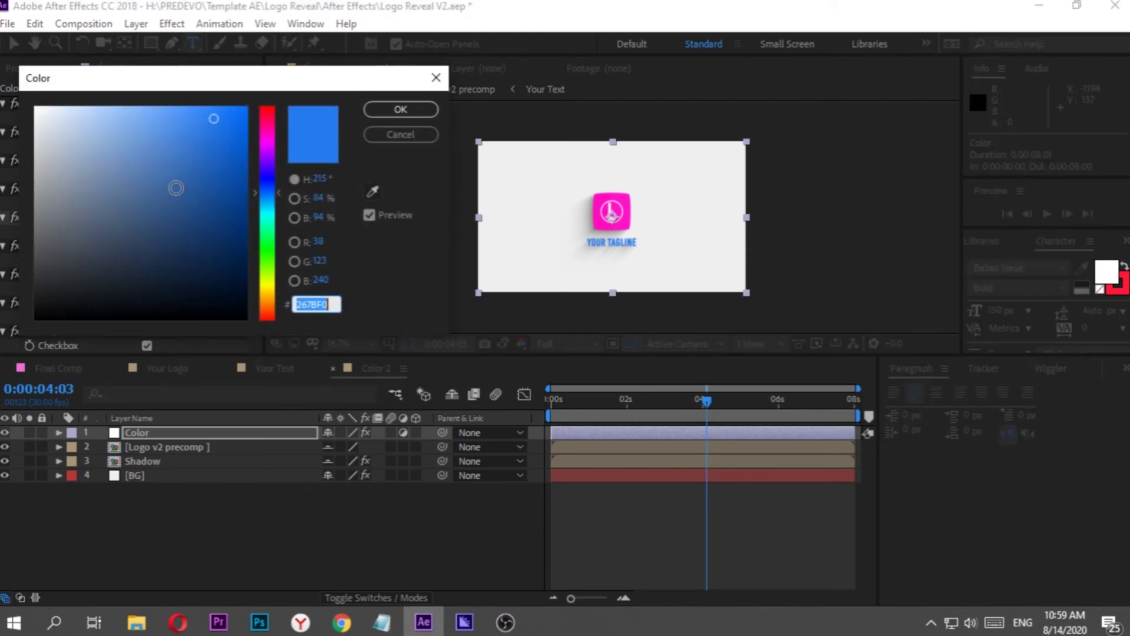
mouse_move(176, 188)
mouse_down()
mouse_move(235, 125)
mouse_move(151, 253)
mouse_move(69, 228)
mouse_move(37, 230)
mouse_move(13, 276)
mouse_move(13, 256)
mouse_up()
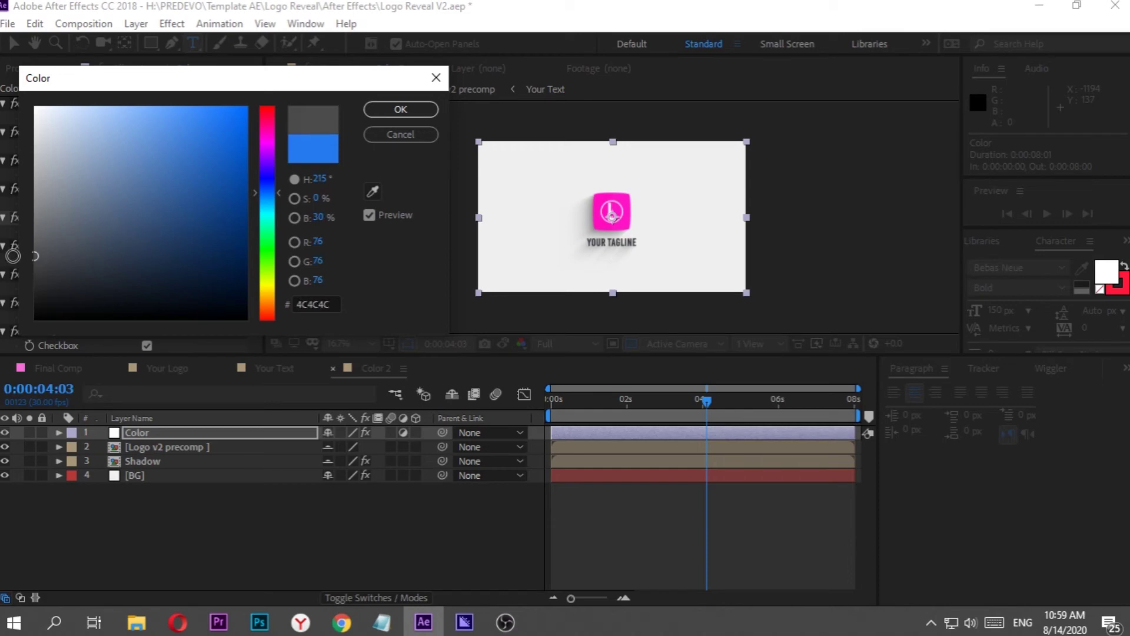
click(413, 111)
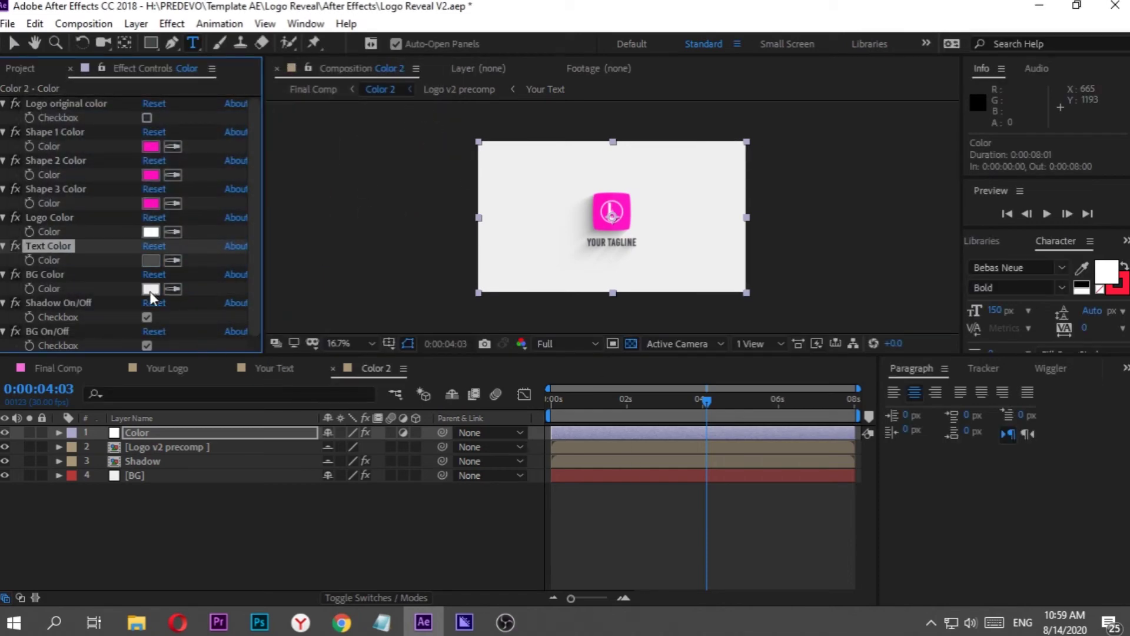
- Set the BG Color of the Color layer to light pink FFE4E4
click(151, 288)
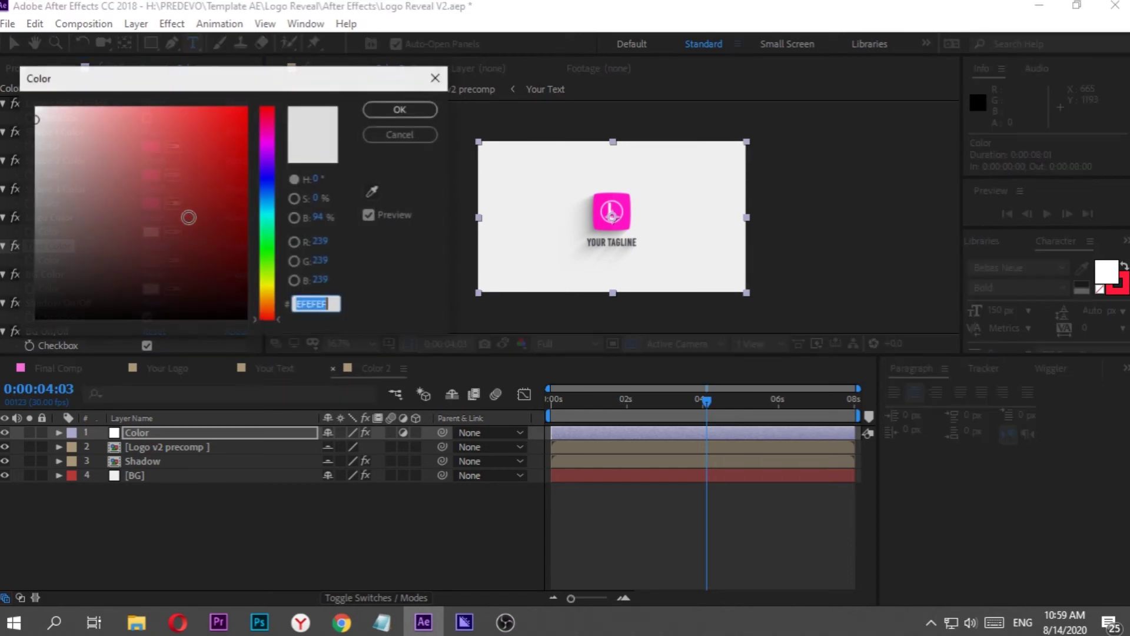
click(171, 186)
click(198, 114)
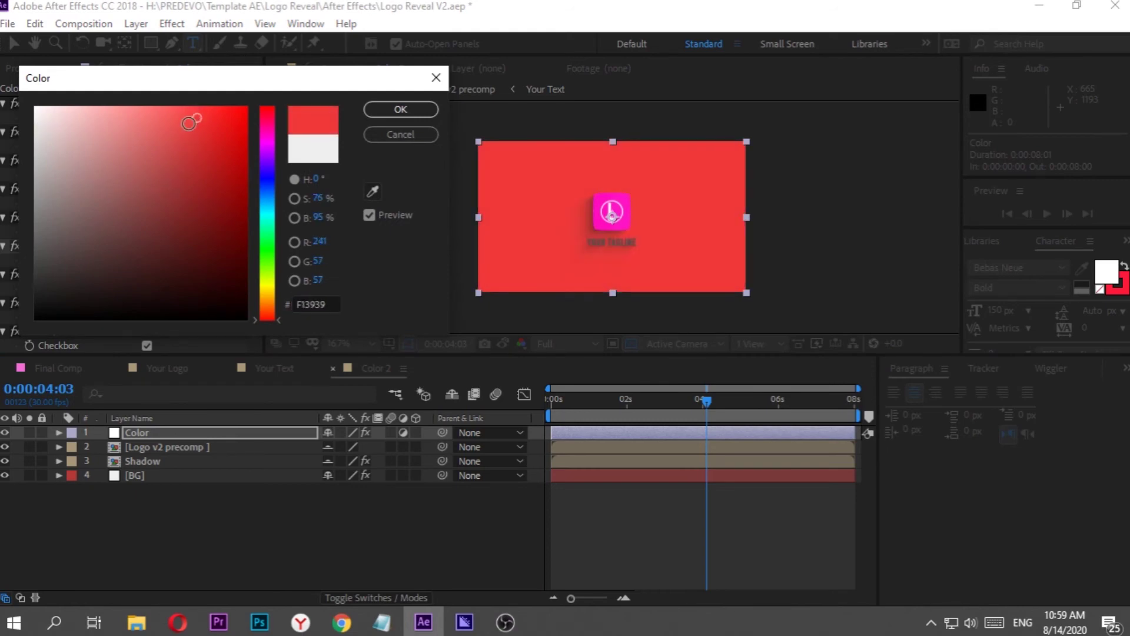
mouse_move(189, 123)
mouse_down()
mouse_move(122, 92)
mouse_move(246, 240)
mouse_move(57, 79)
mouse_up()
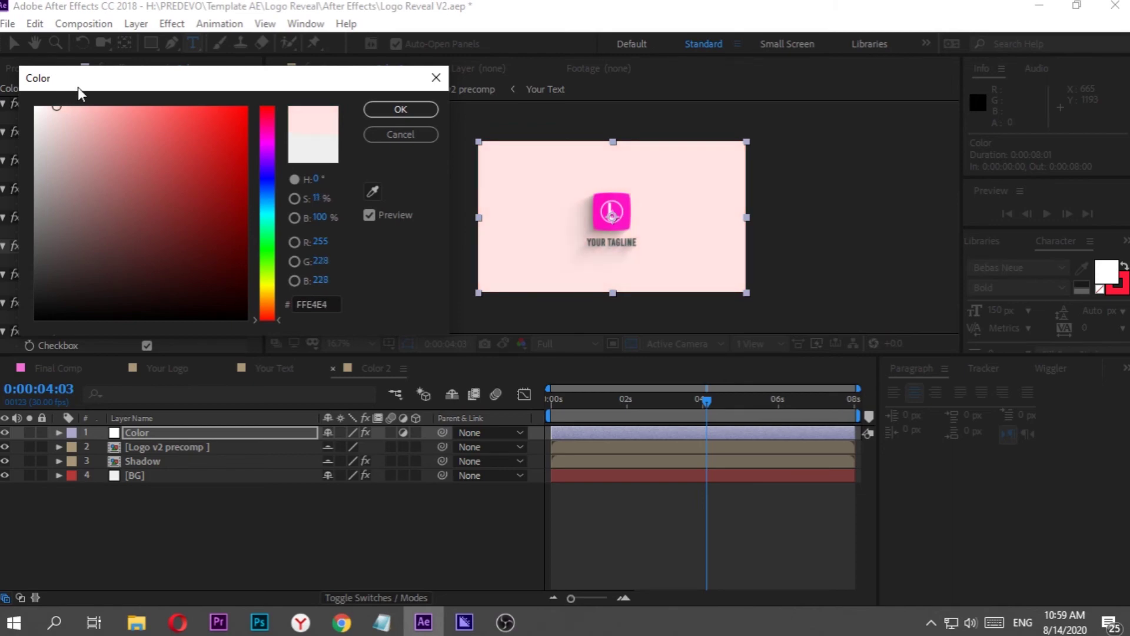
click(400, 110)
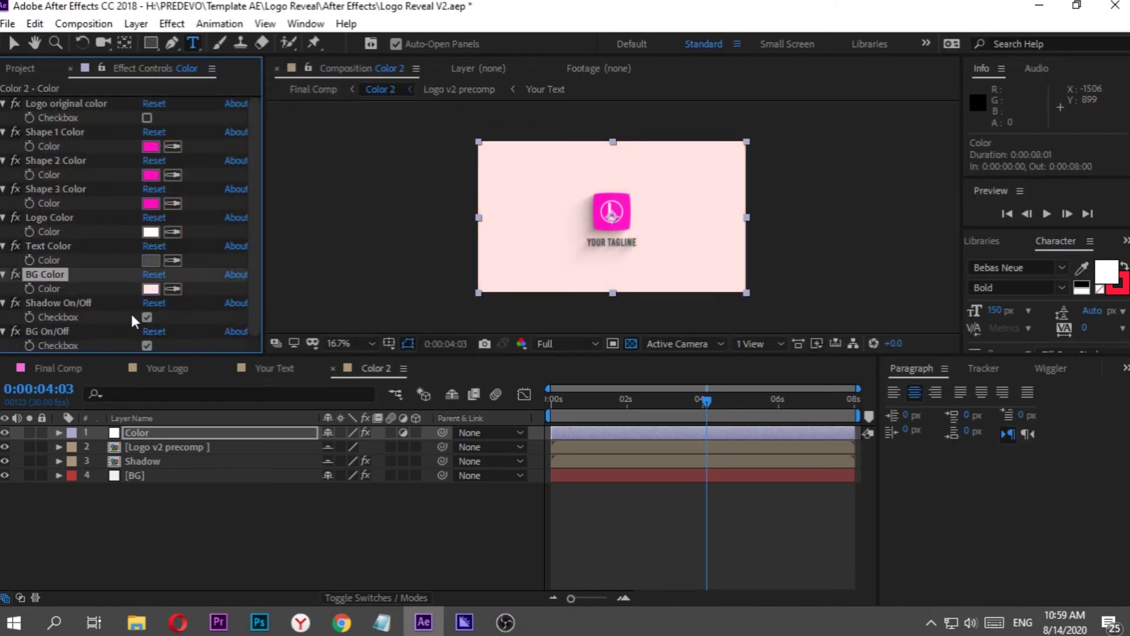
- Switch the Shadow On/Off and BG On/Off options off and back on to check their effect
click(148, 317)
click(148, 317)
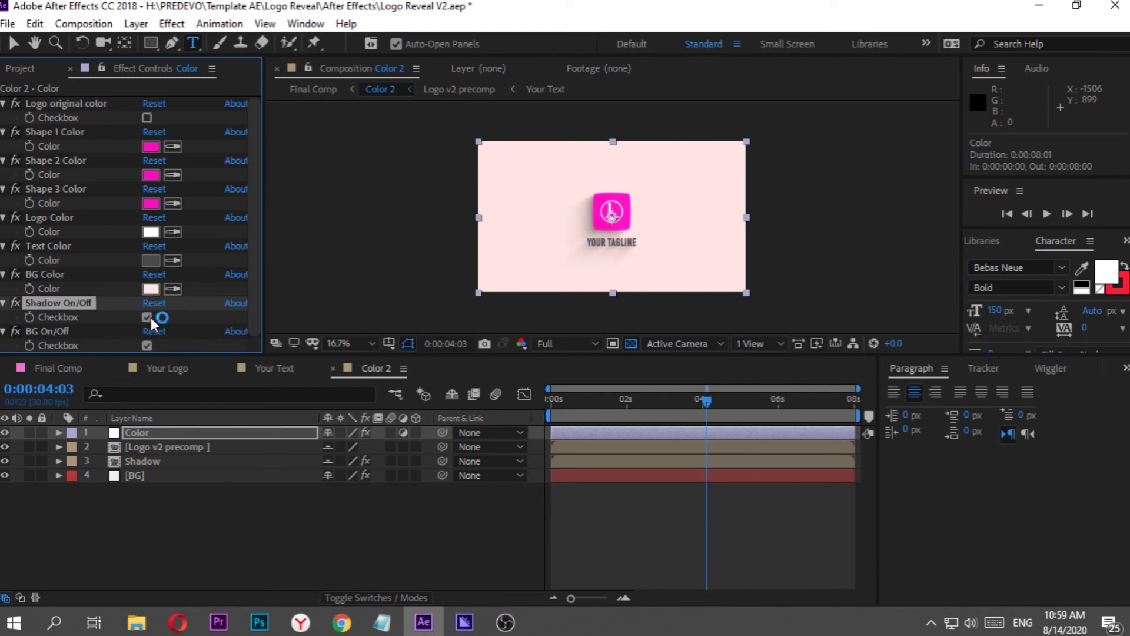
click(146, 344)
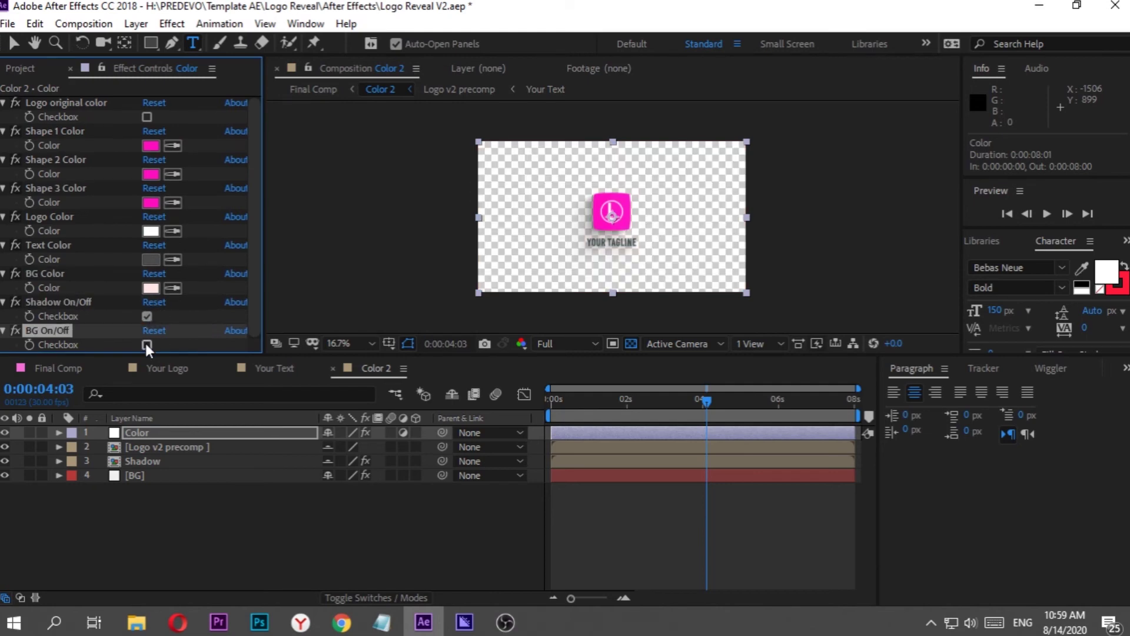
click(146, 343)
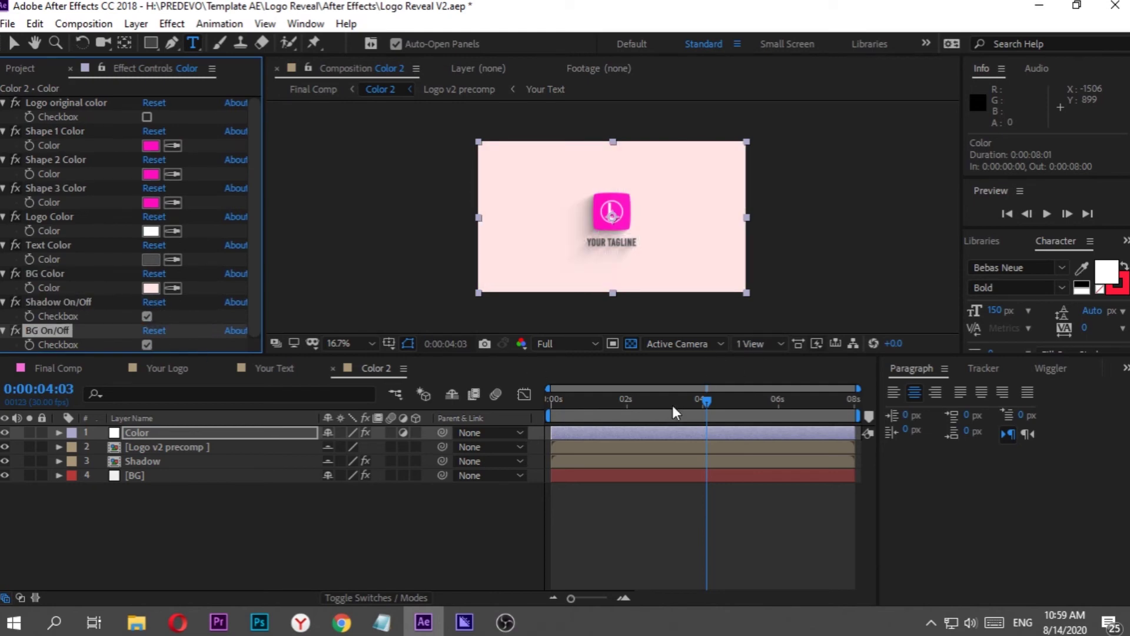
- Return to the Final Comp and play it from the start to check the new colors
drag(700, 403, 528, 402)
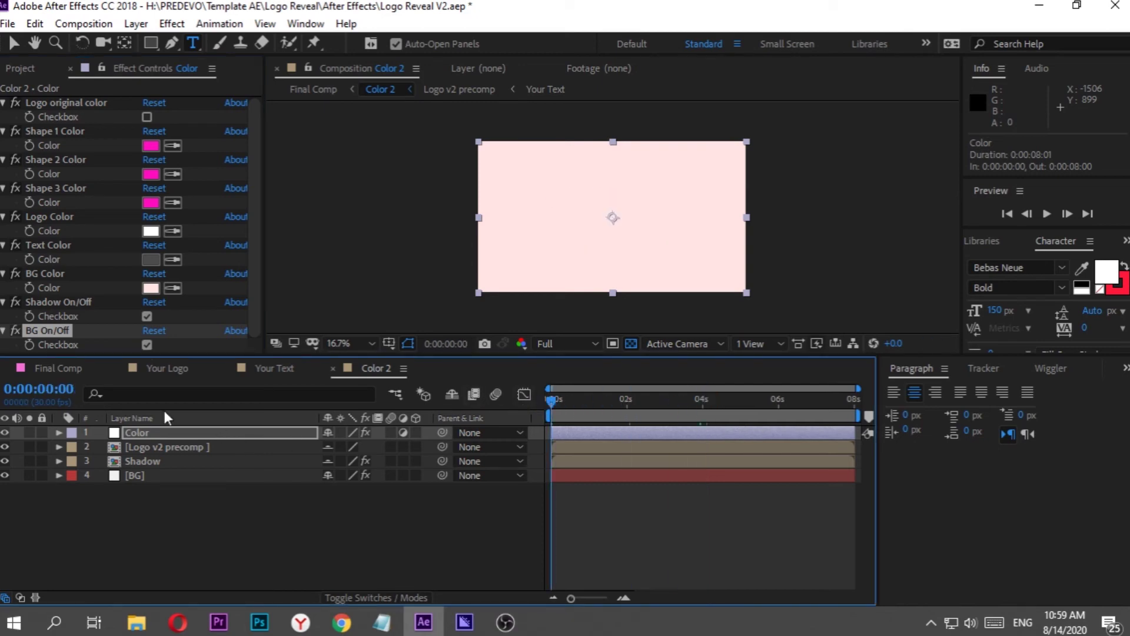
click(48, 369)
drag(578, 399, 533, 409)
key(space)
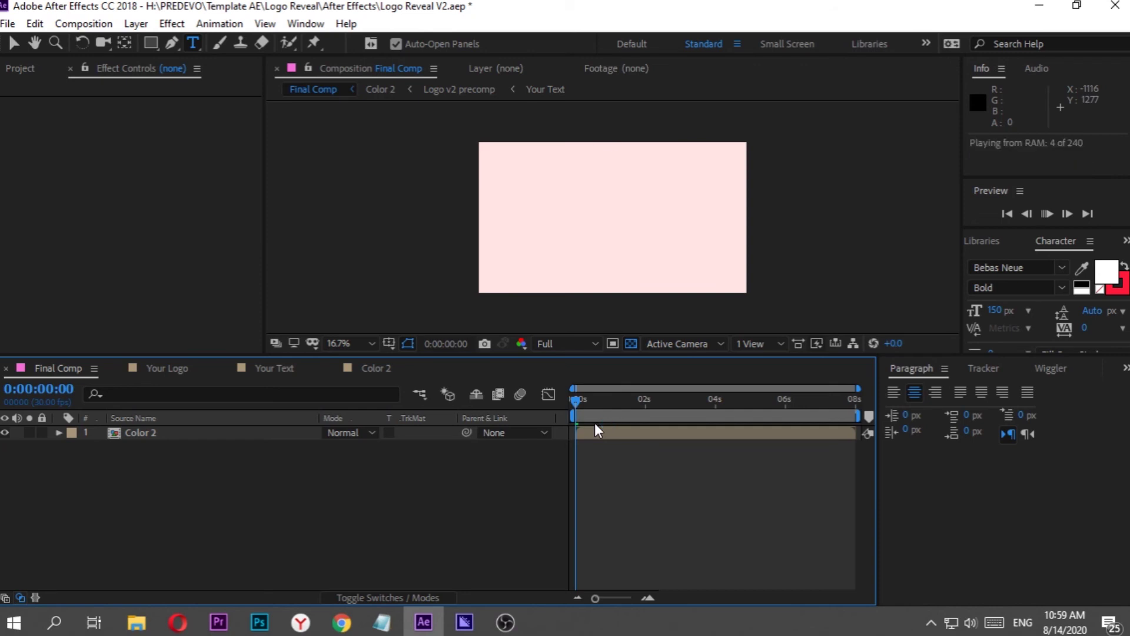